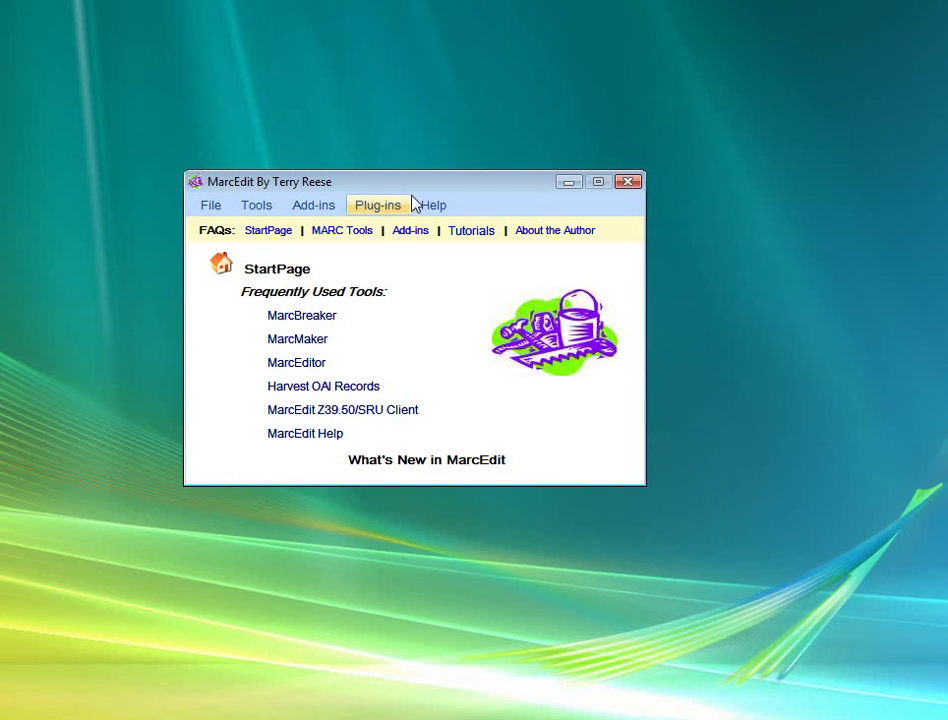
# Step: Nudge the MarcEdit start window slightly up and to the right
pyautogui.moveTo(377, 189); pyautogui.dragTo(404, 174)
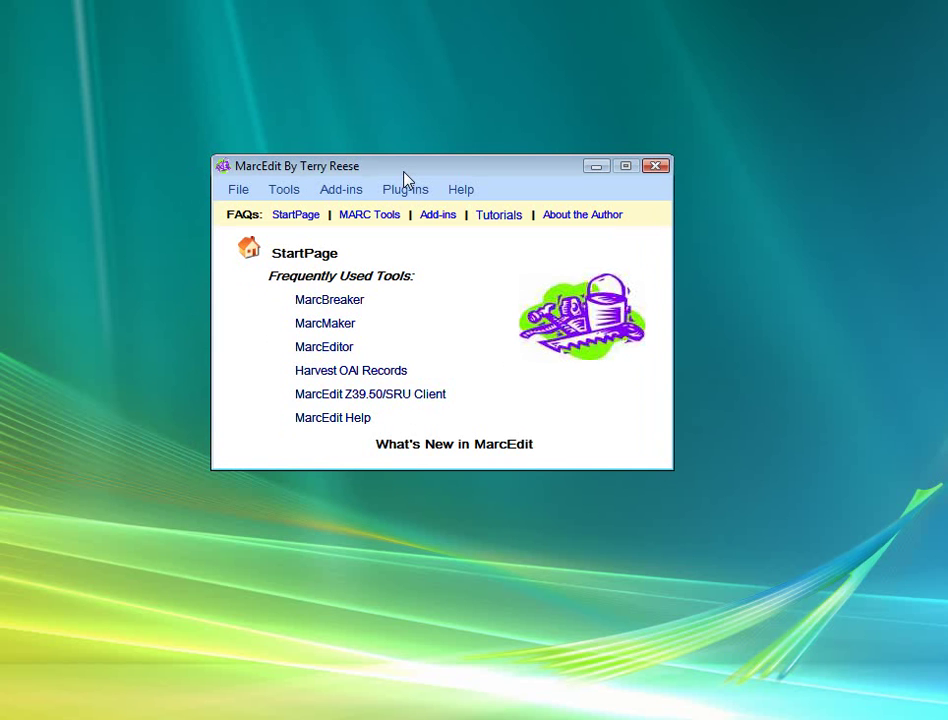
pyautogui.moveTo(404, 172); pyautogui.dragTo(424, 176)
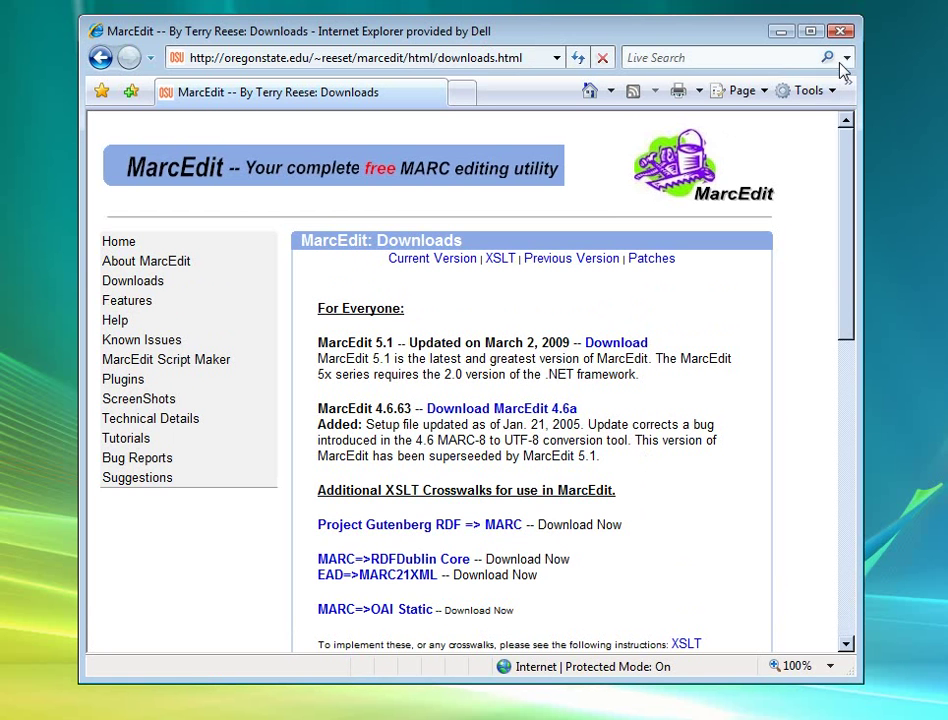
# Step: Minimize Internet Explorer to bring back the MarcEdit start window
pyautogui.click(783, 33)
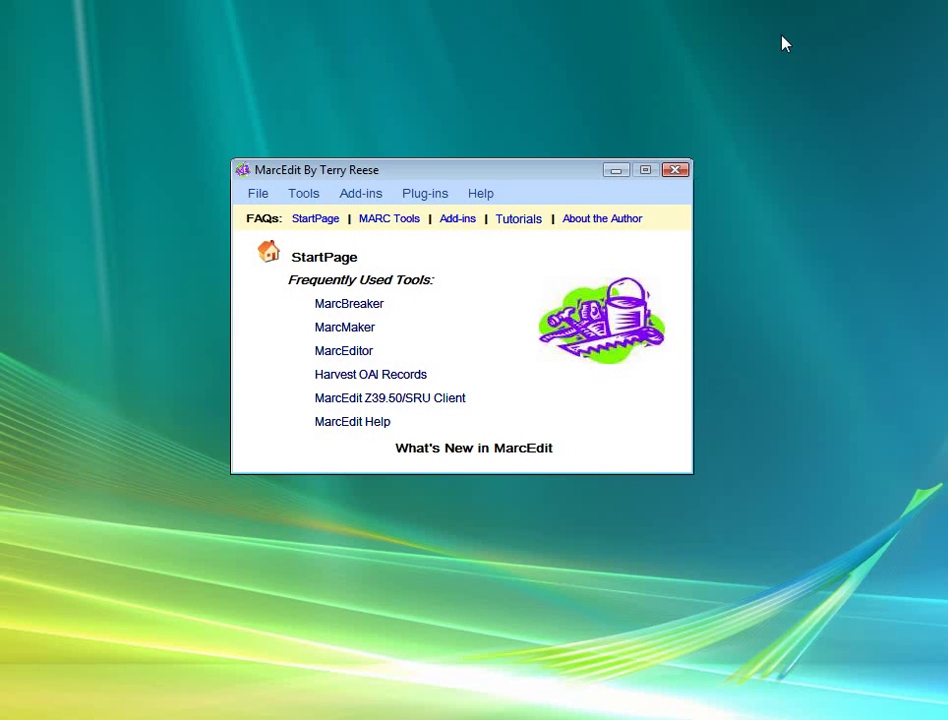
# Step: From MarcBreaker's MARC Tools, start adding a new function in the Edit XML Function List
pyautogui.click(350, 311)
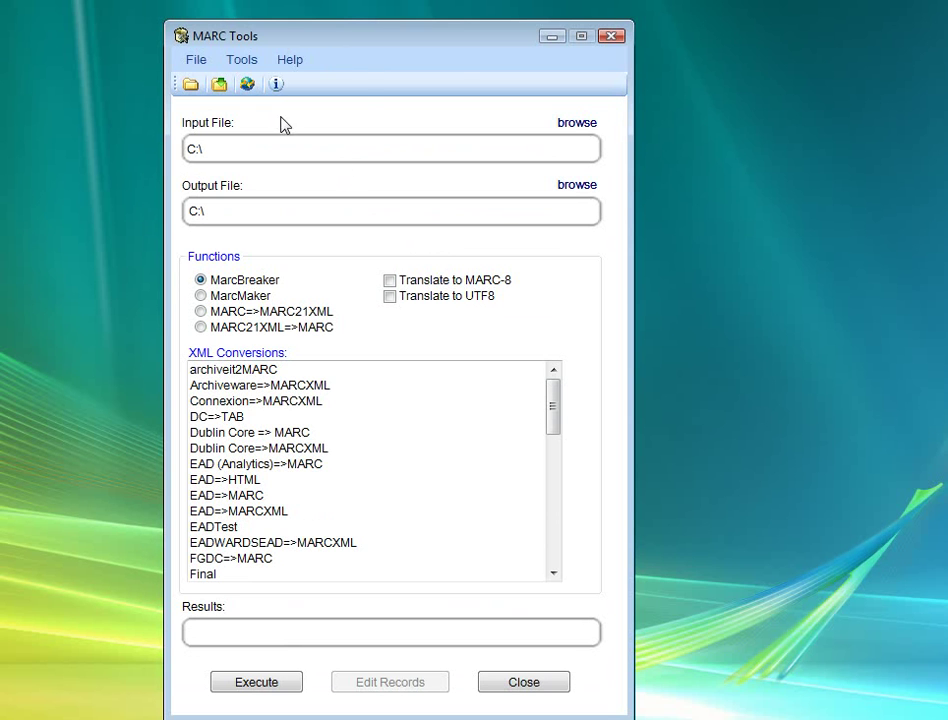
pyautogui.click(242, 60)
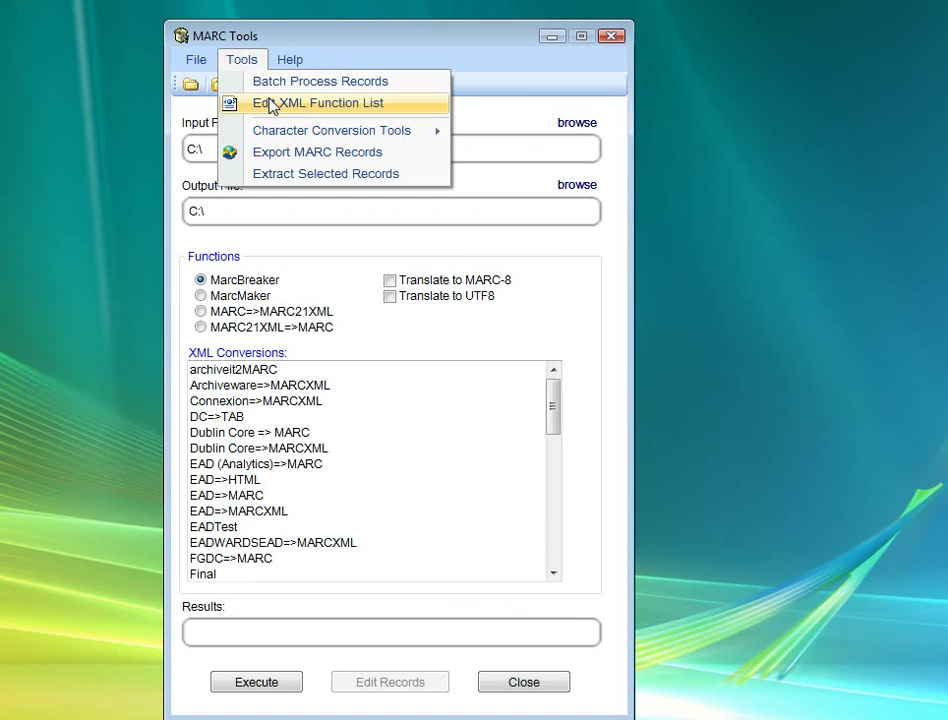
pyautogui.click(271, 104)
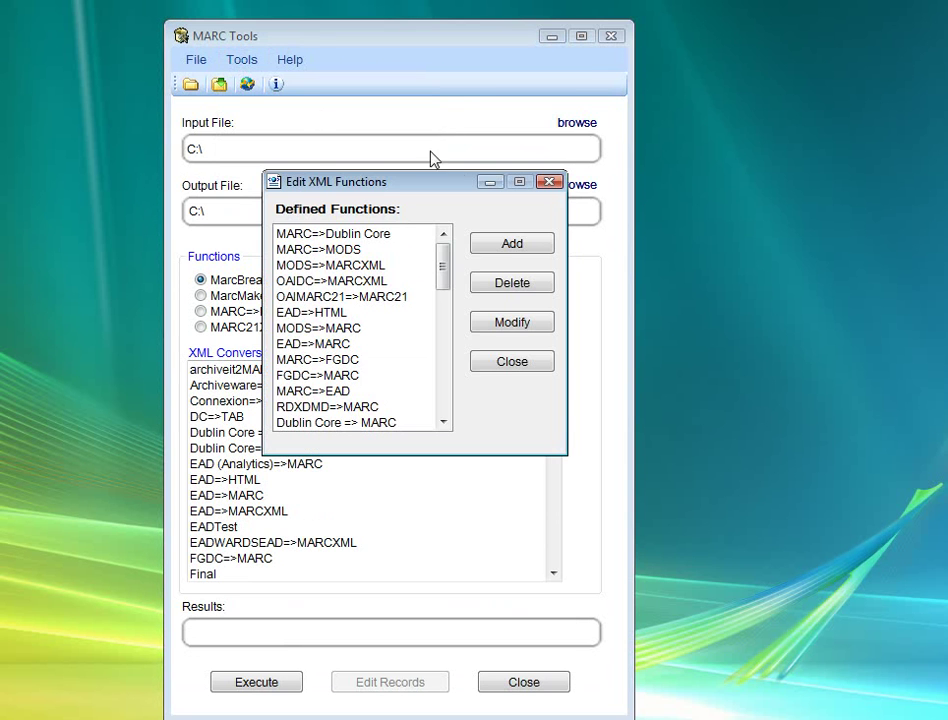
pyautogui.click(503, 247)
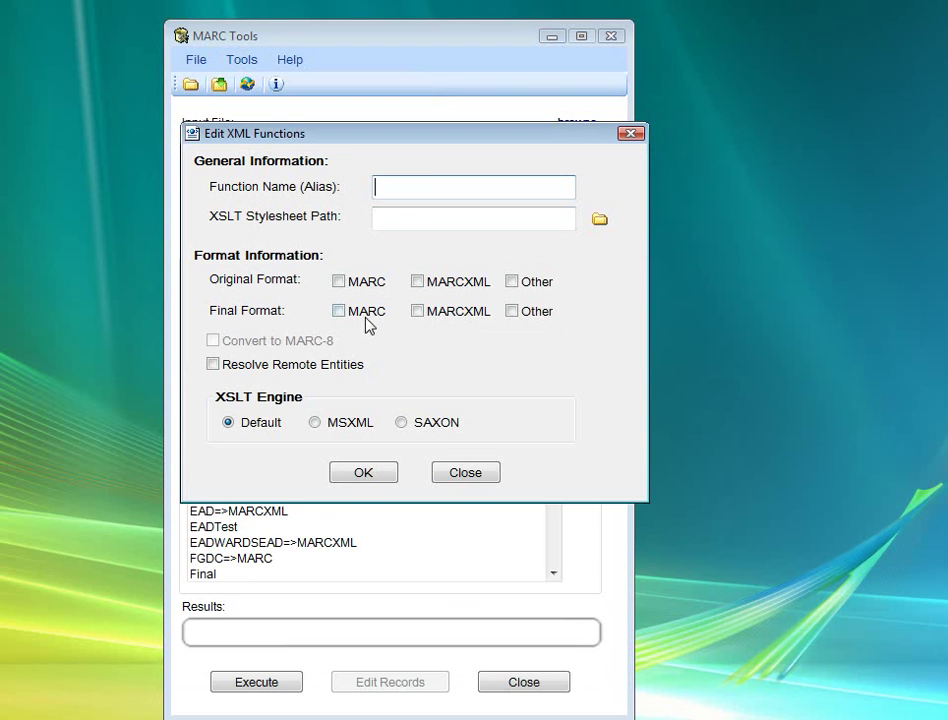
pyautogui.click(410, 223)
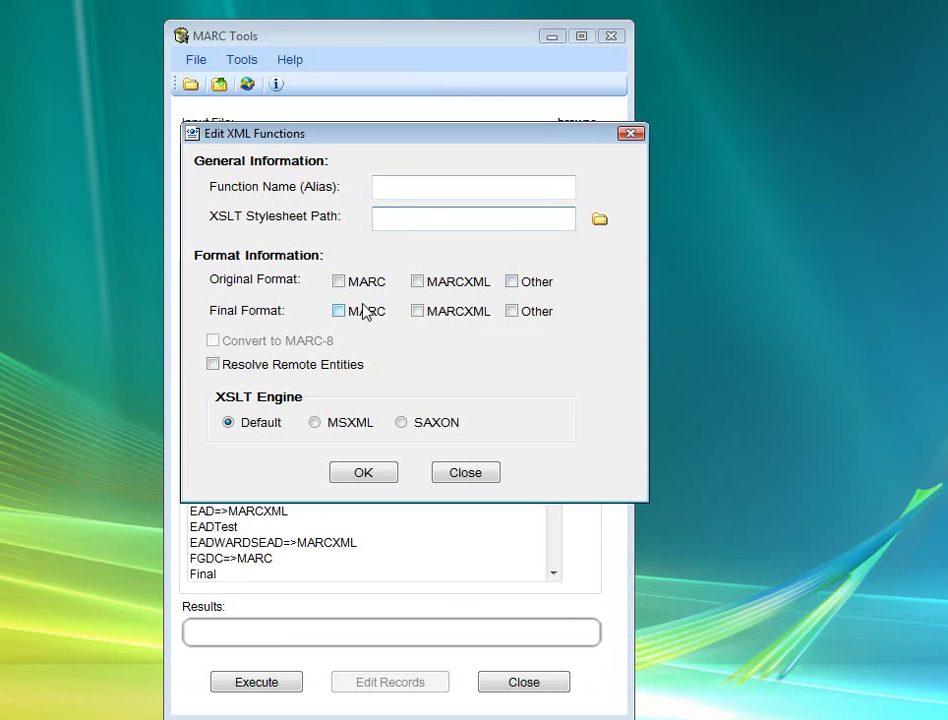
# Step: Cancel the new function form and open Project Gutenburg => MARC for editing
pyautogui.click(451, 474)
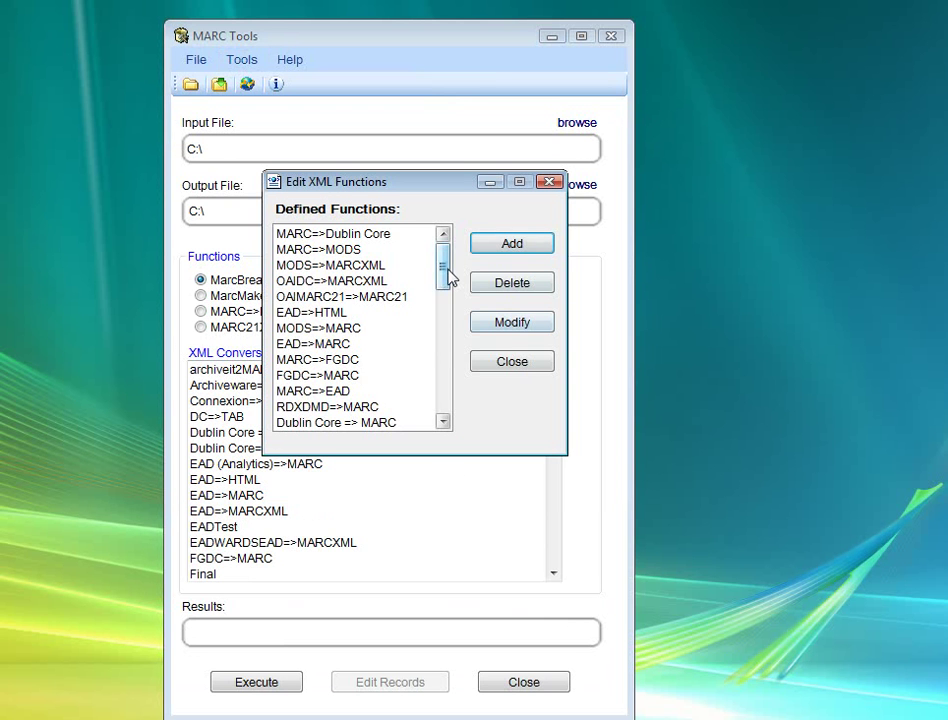
pyautogui.moveTo(447, 272); pyautogui.dragTo(451, 336)
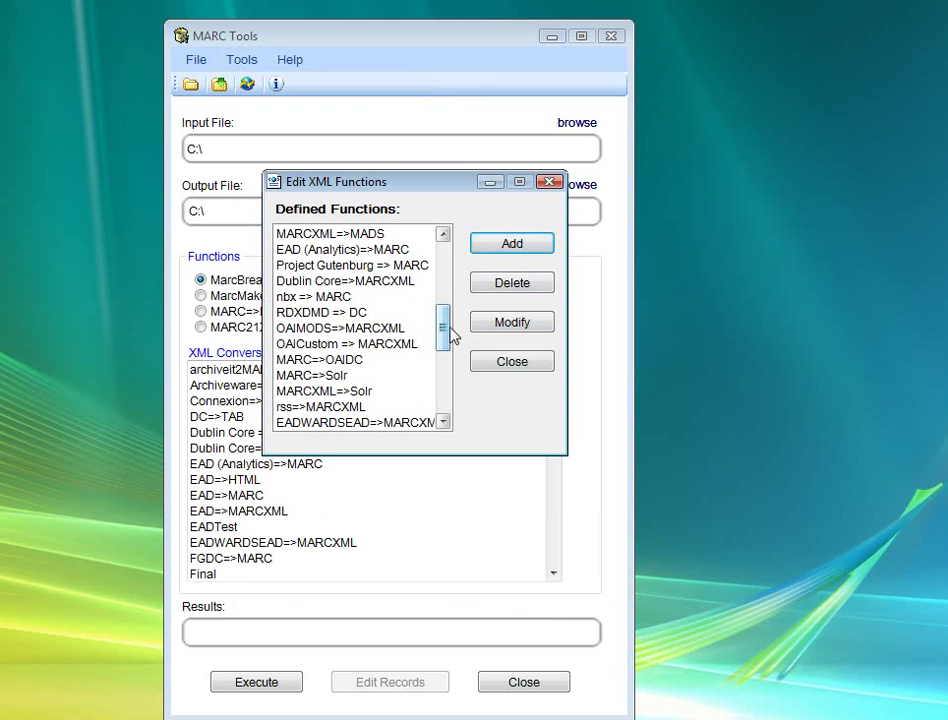
pyautogui.click(396, 267)
pyautogui.click(514, 324)
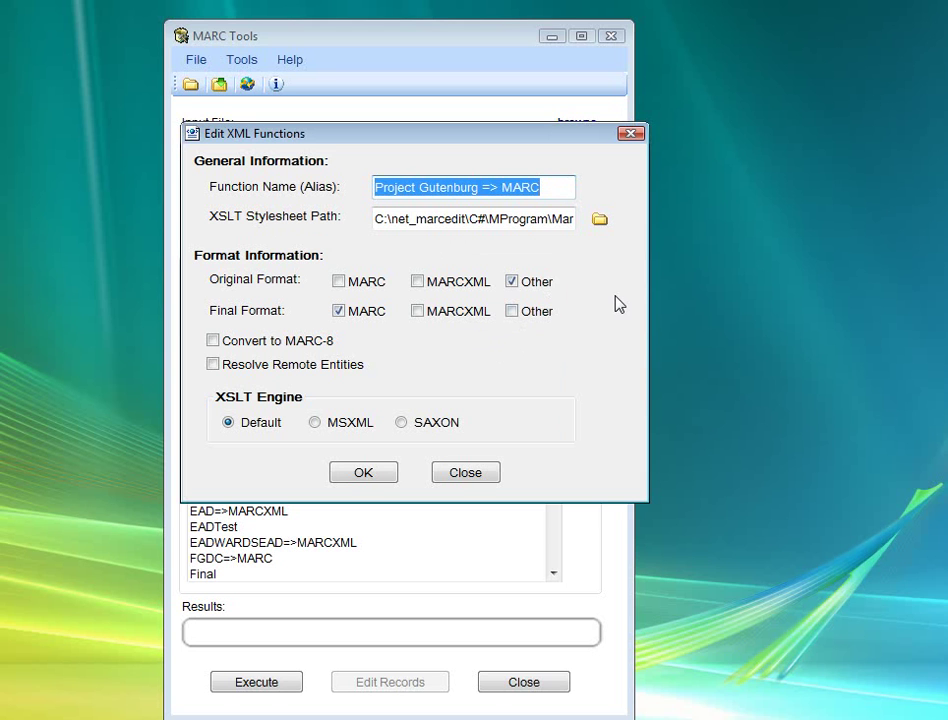
# Step: Check its GRDFDCtoMARC21Slim.xsl stylesheet path, then close both function dialogs
pyautogui.moveTo(554, 220); pyautogui.dragTo(584, 226)
pyautogui.click(538, 227)
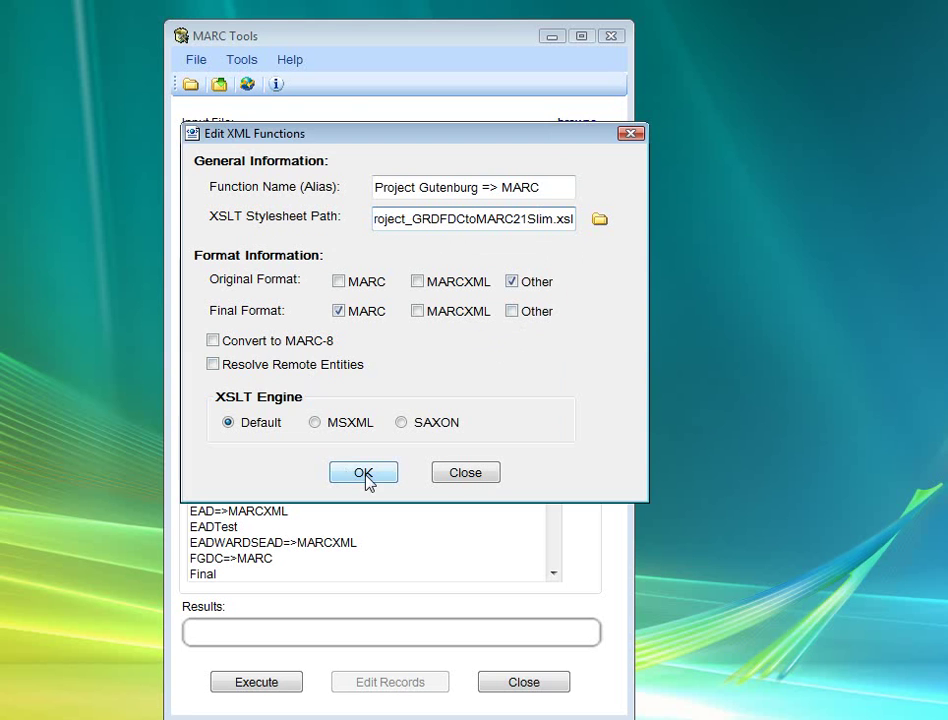
pyautogui.click(444, 474)
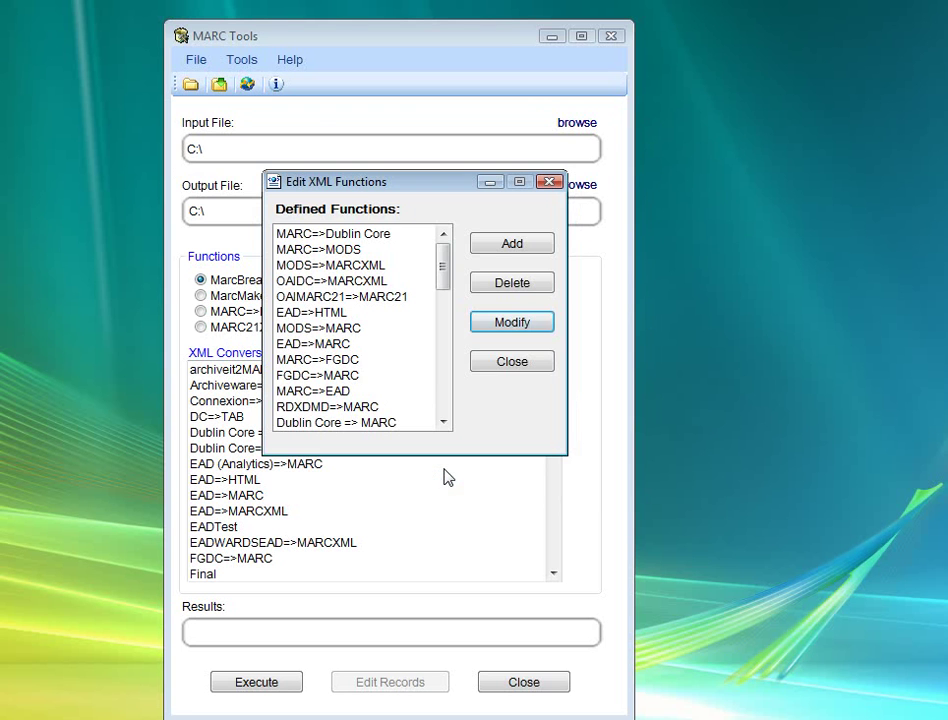
pyautogui.click(499, 375)
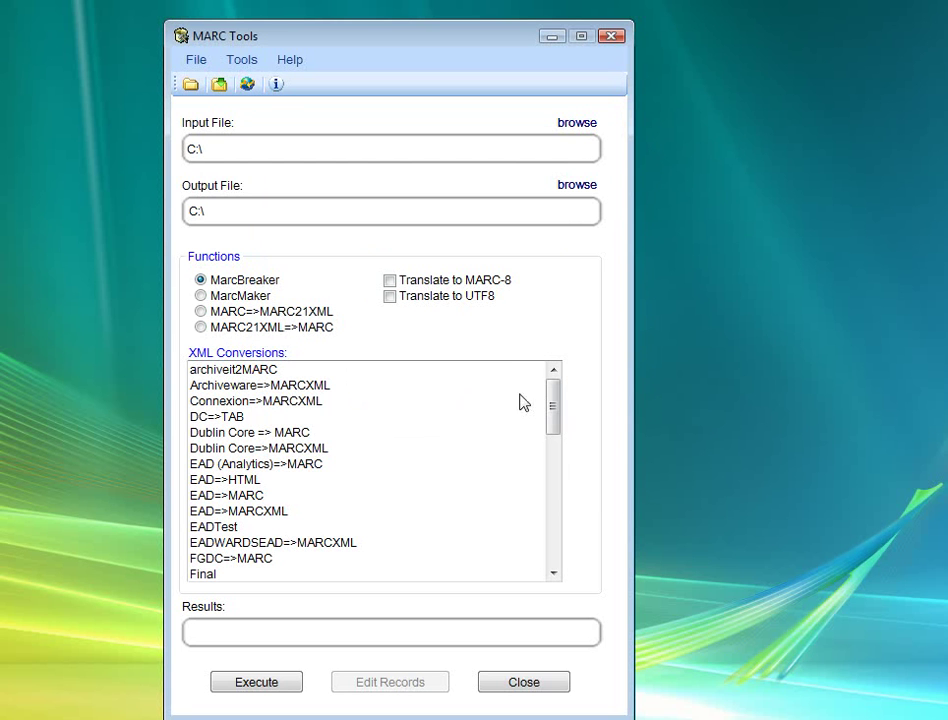
# Step: Move the Explorer window fully onto the screen and bring MARC Tools forward
pyautogui.moveTo(553, 418); pyautogui.dragTo(553, 432)
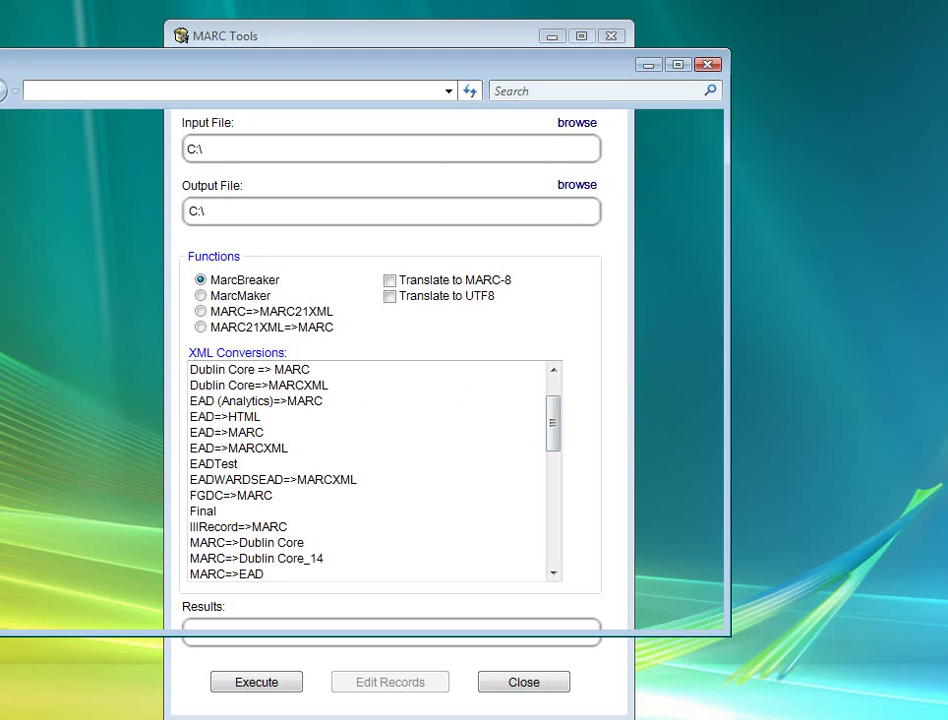
pyautogui.moveTo(242, 74); pyautogui.dragTo(392, 76)
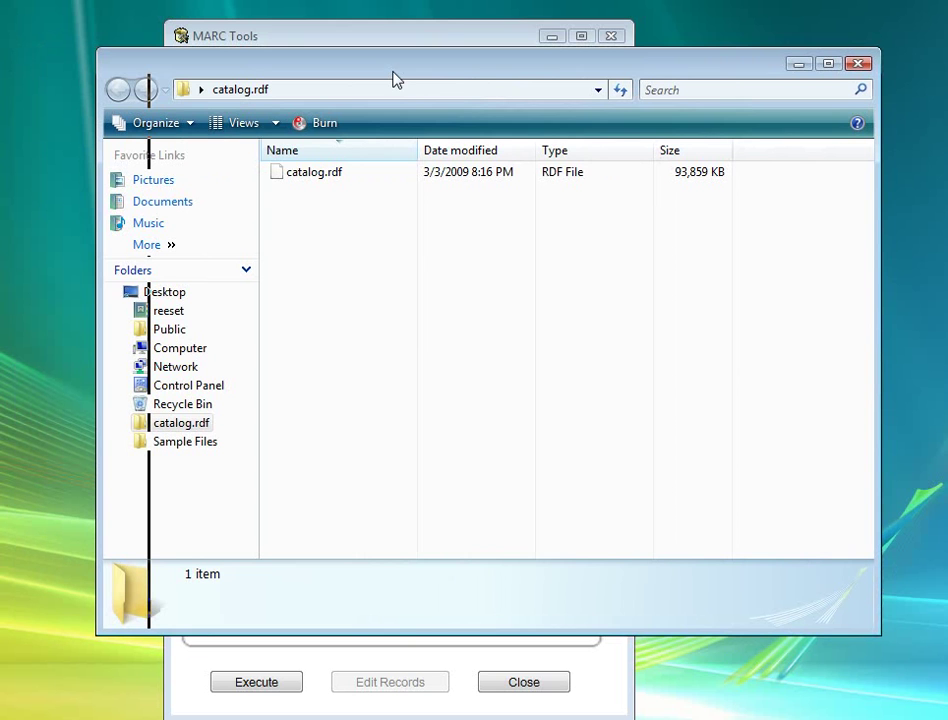
pyautogui.click(440, 40)
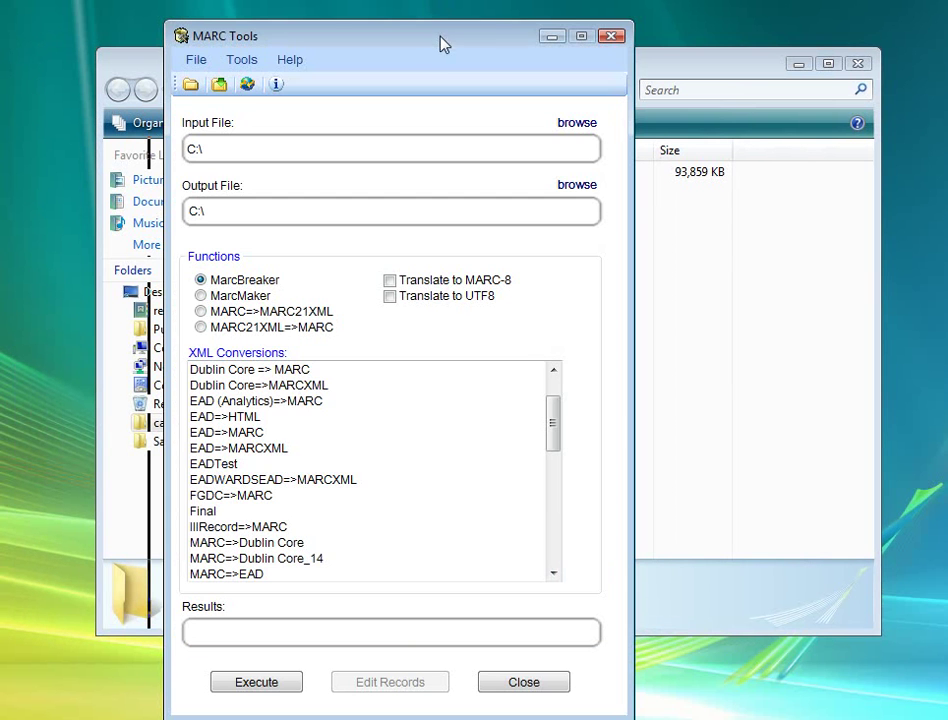
# Step: Set the input file to Desktop\catalog.rdf\catalog.rdf using the All Files filter
pyautogui.click(190, 85)
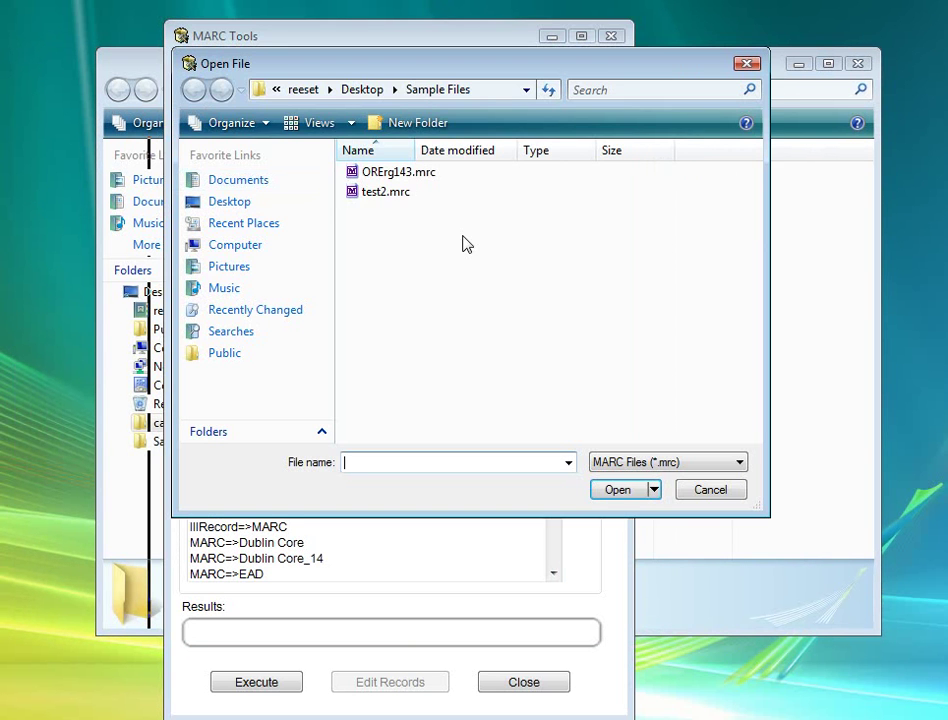
pyautogui.click(252, 203)
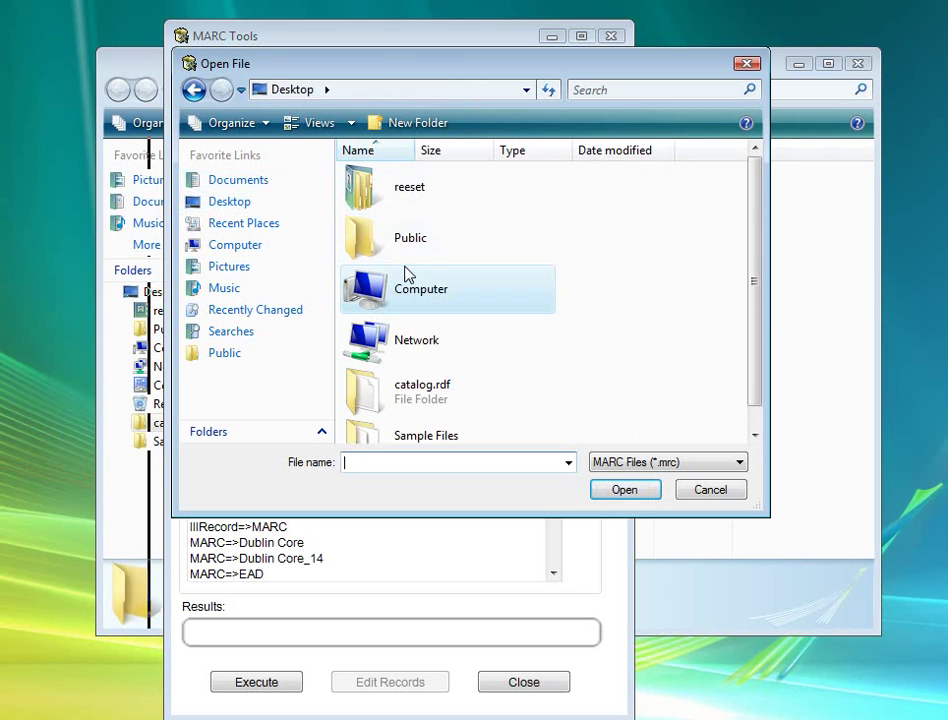
pyautogui.doubleClick(436, 400)
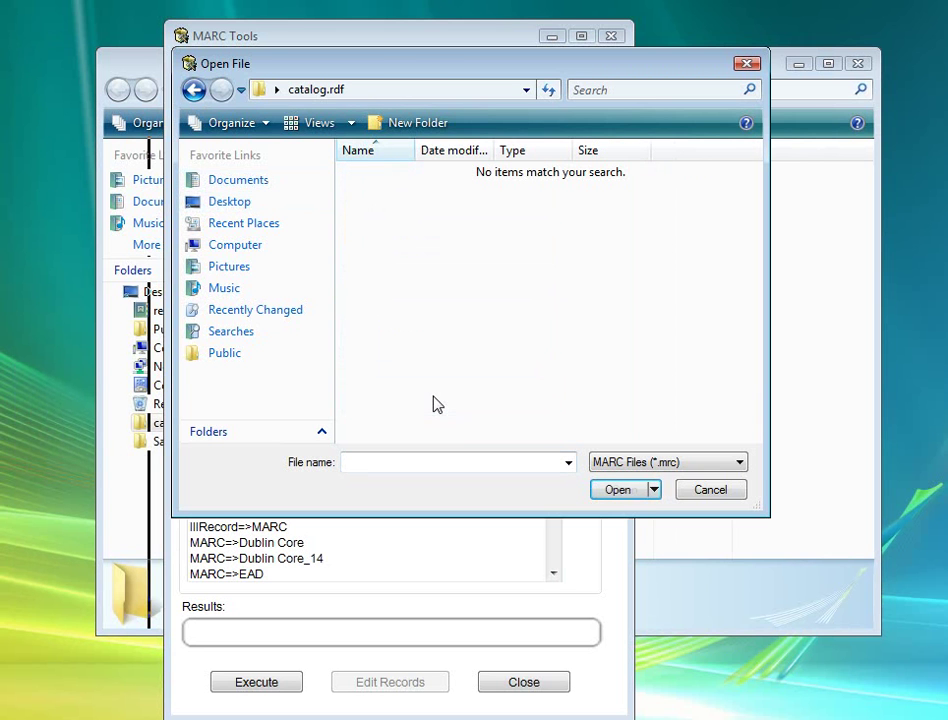
pyautogui.click(655, 464)
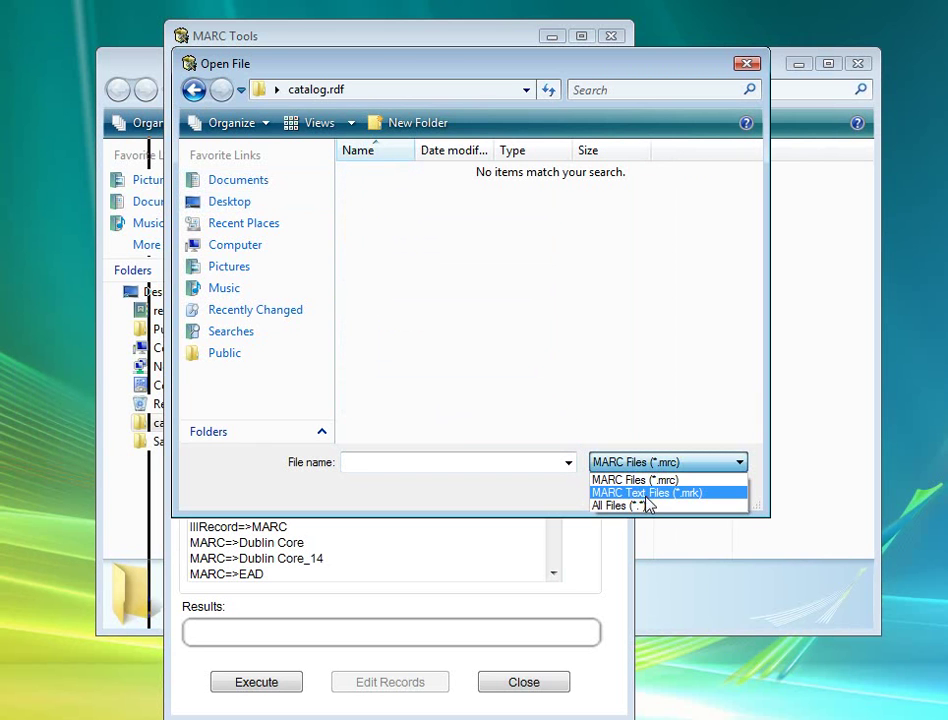
pyautogui.click(646, 506)
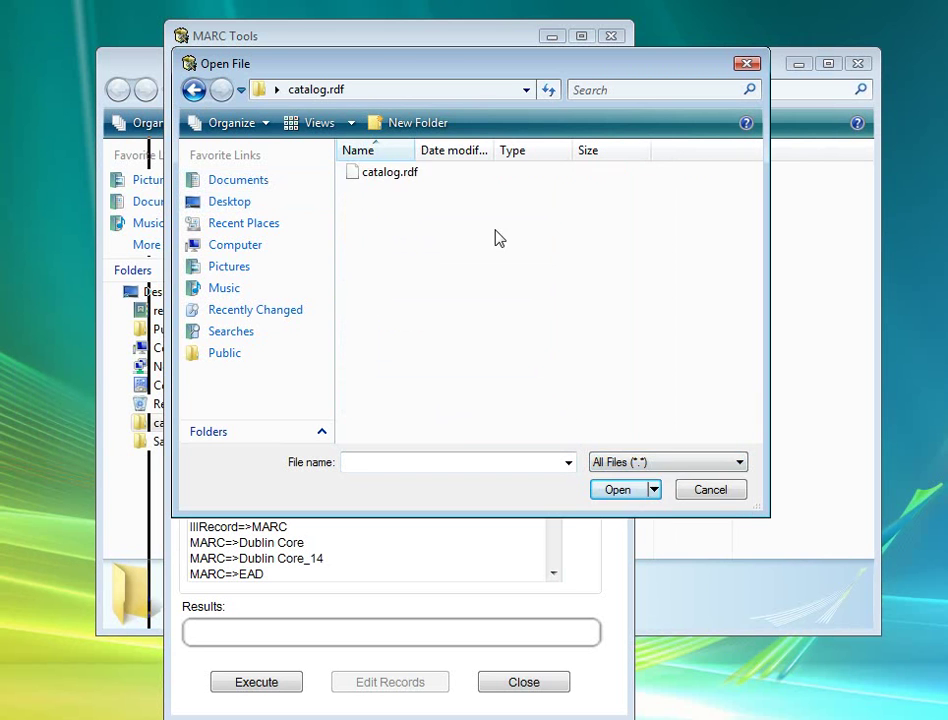
pyautogui.doubleClick(400, 174)
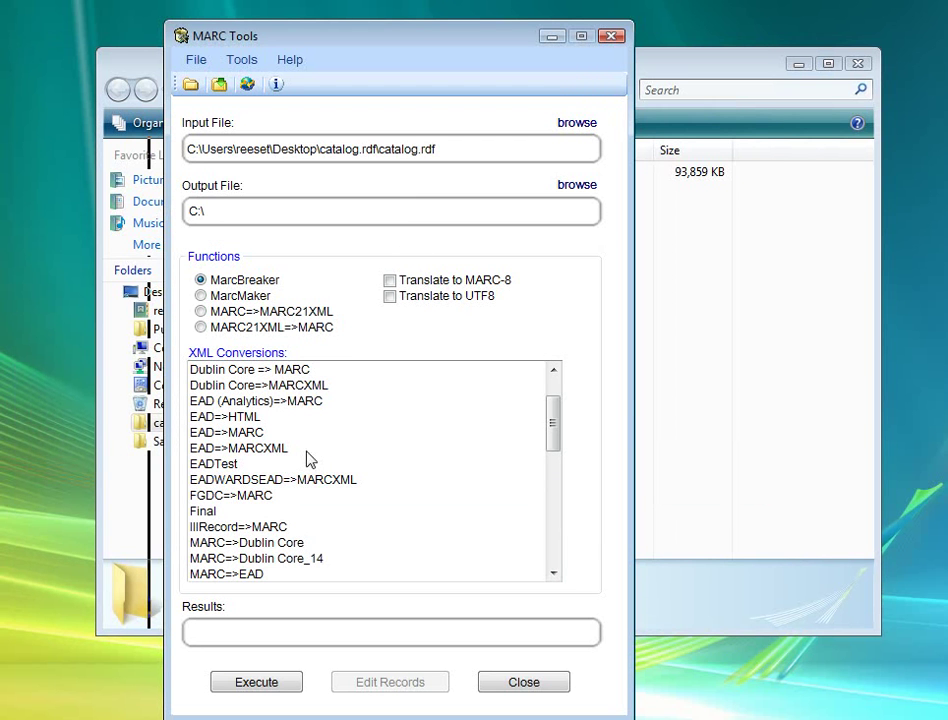
# Step: Set the output file to catalog.mrc with the MARC Files type
pyautogui.click(219, 88)
pyautogui.click(688, 452)
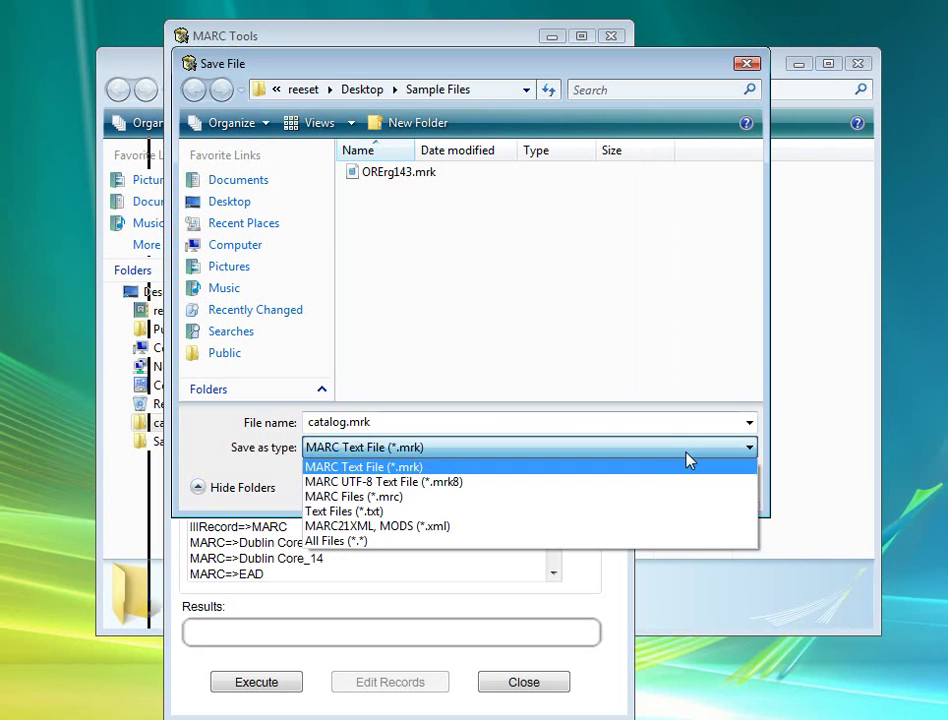
pyautogui.click(620, 500)
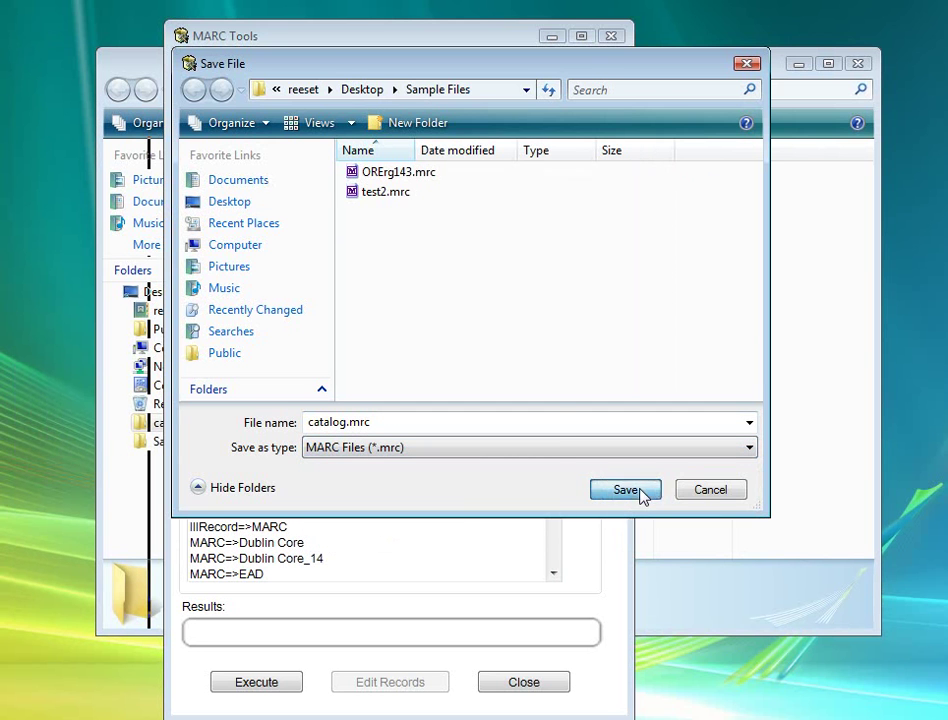
pyautogui.click(641, 493)
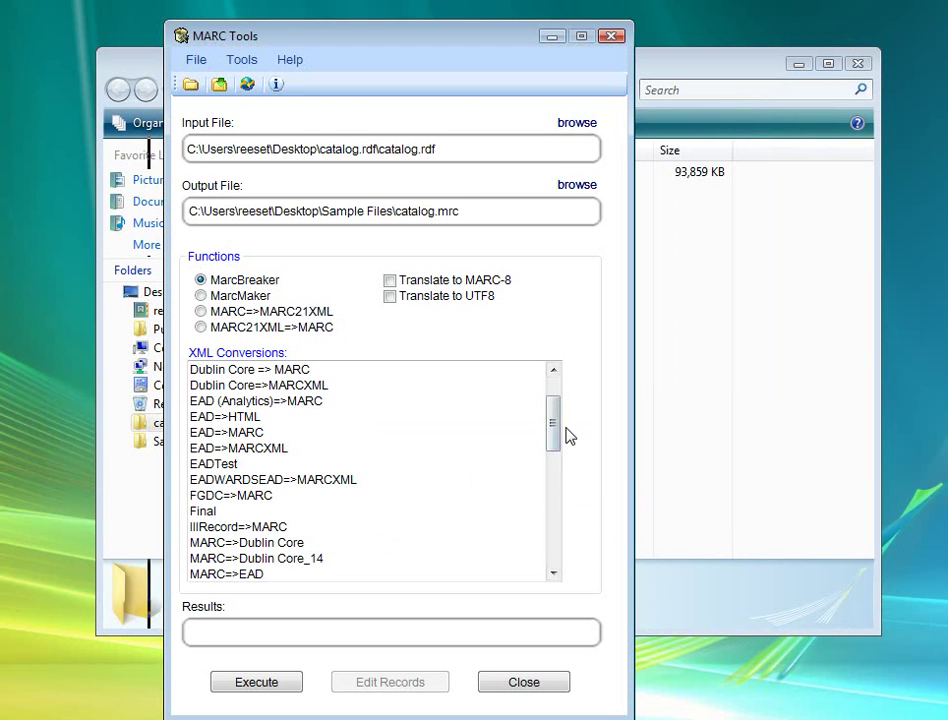
# Step: Run the Project Gutenburg => MARC conversion on catalog.rdf
pyautogui.moveTo(561, 435); pyautogui.dragTo(569, 547)
pyautogui.click(338, 530)
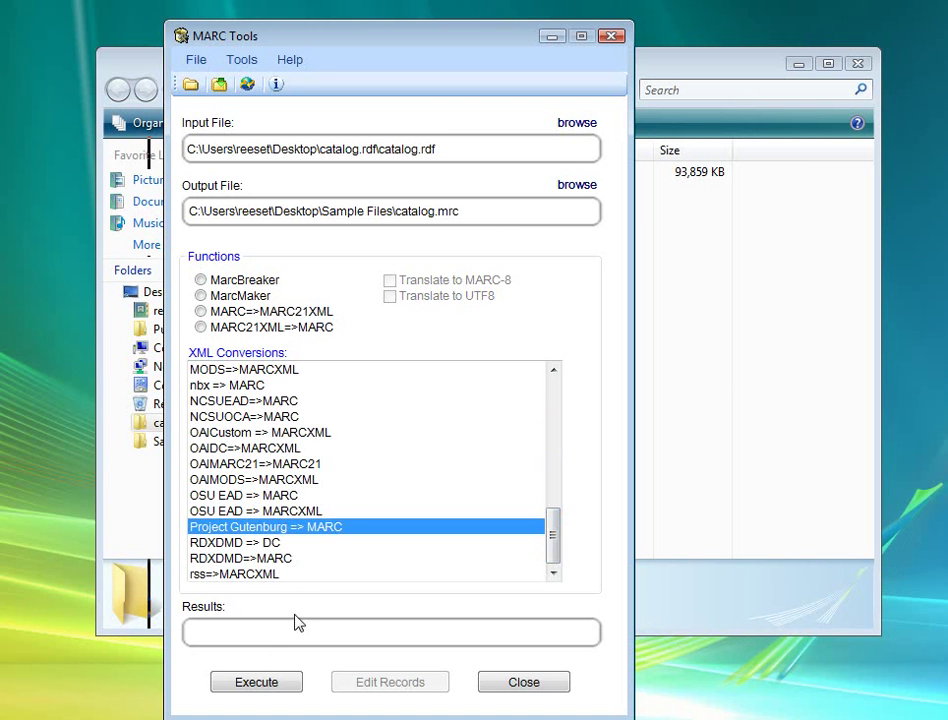
pyautogui.click(268, 689)
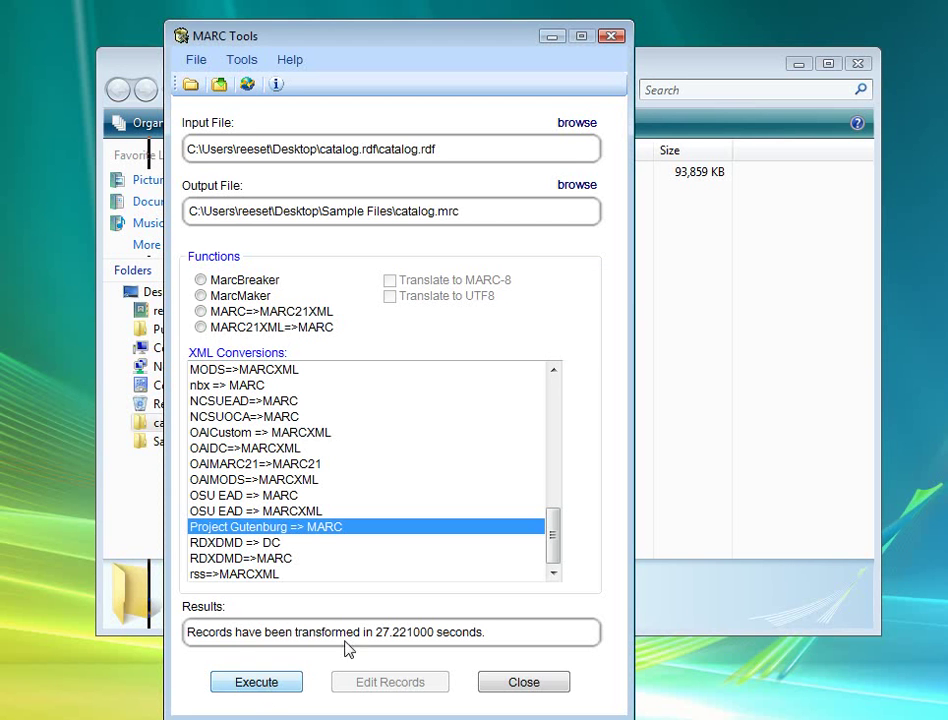
# Step: Reopen a fresh MARC Tools window with Sample Files\catalog.mrc as the input file
pyautogui.click(611, 37)
pyautogui.click(355, 313)
pyautogui.click(190, 85)
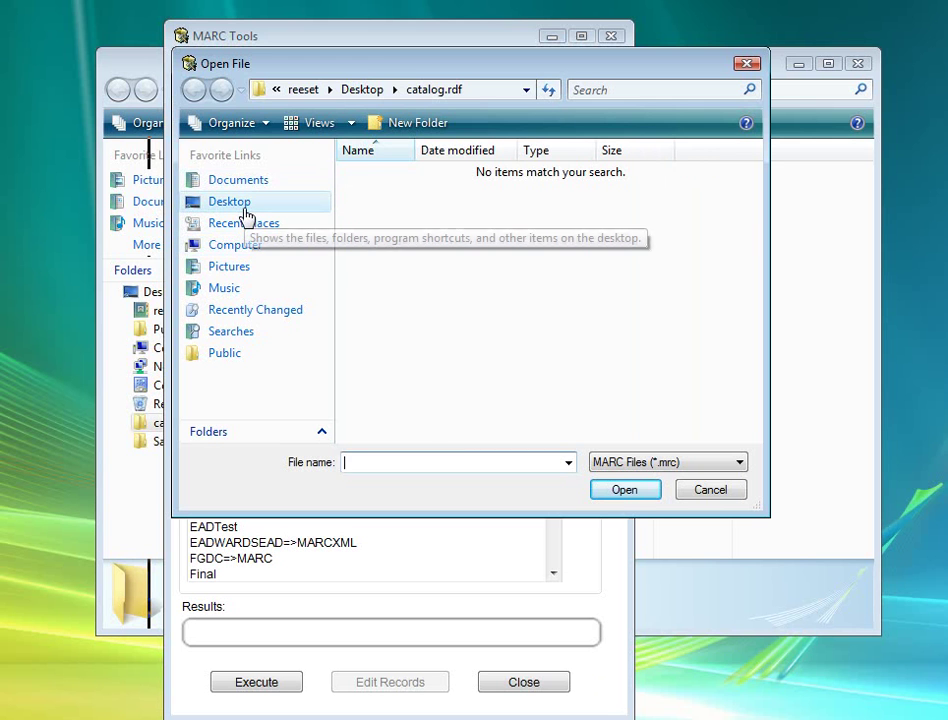
pyautogui.click(244, 212)
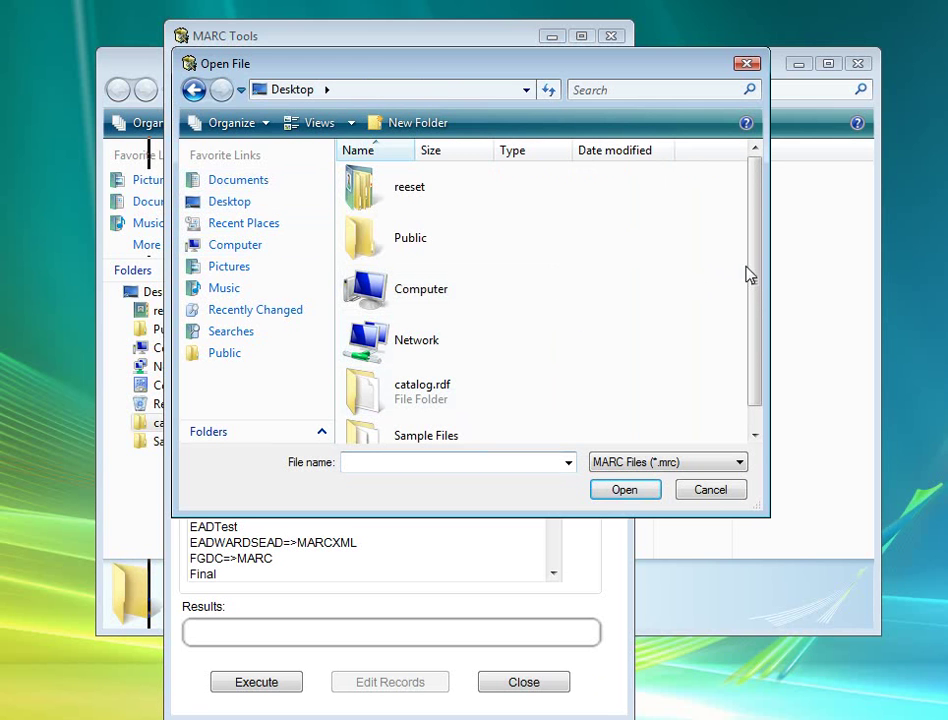
pyautogui.moveTo(751, 296); pyautogui.dragTo(751, 360)
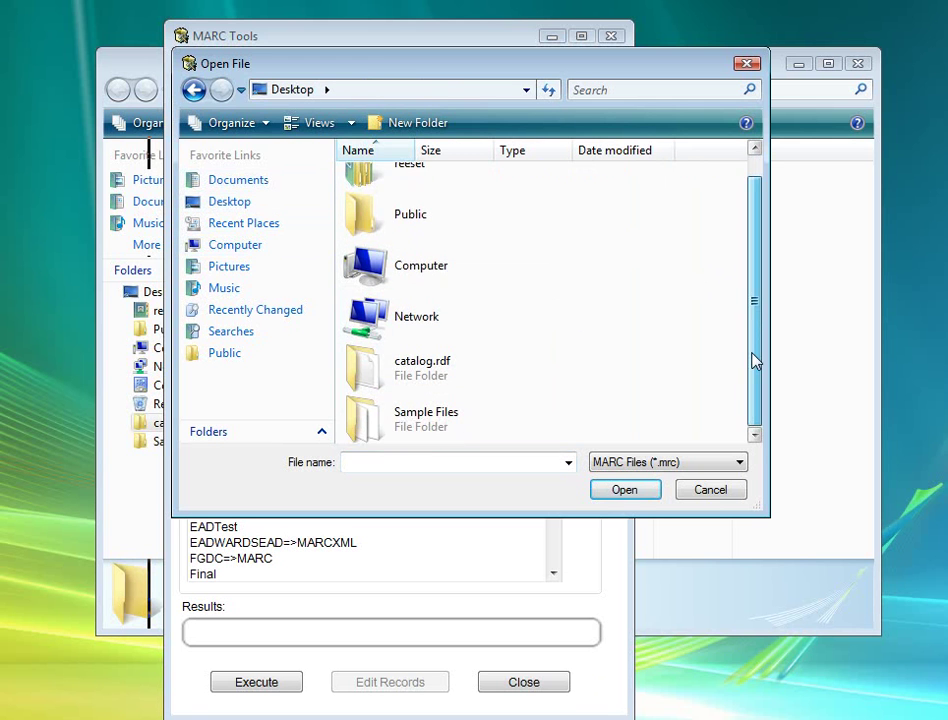
pyautogui.doubleClick(434, 408)
pyautogui.click(408, 179)
pyautogui.doubleClick(408, 179)
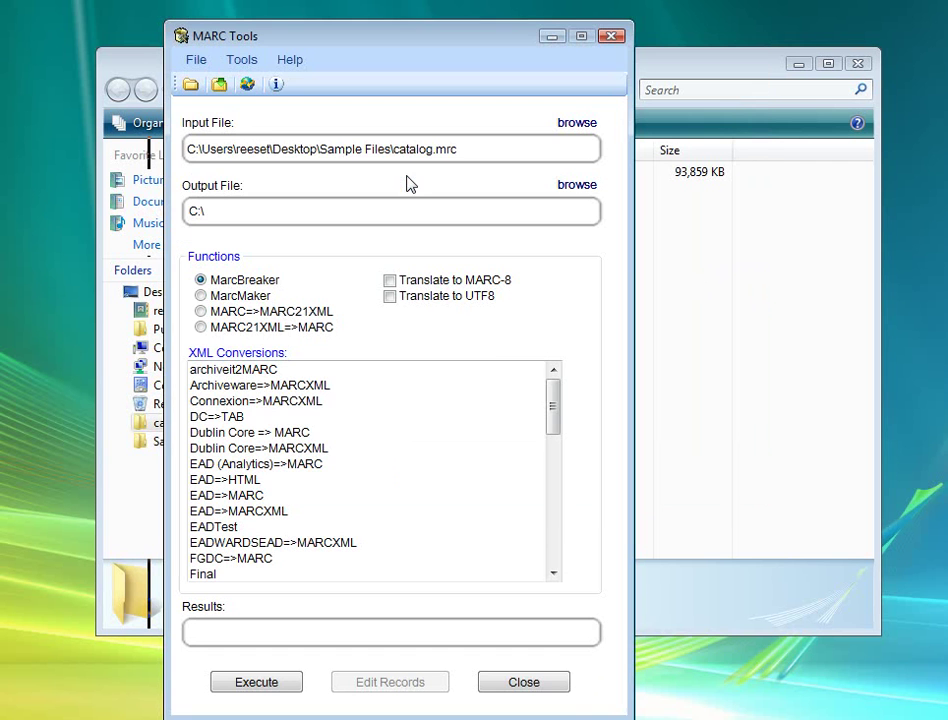
# Step: Save the output as catalog.mrk and run MarcBreaker on it
pyautogui.click(220, 86)
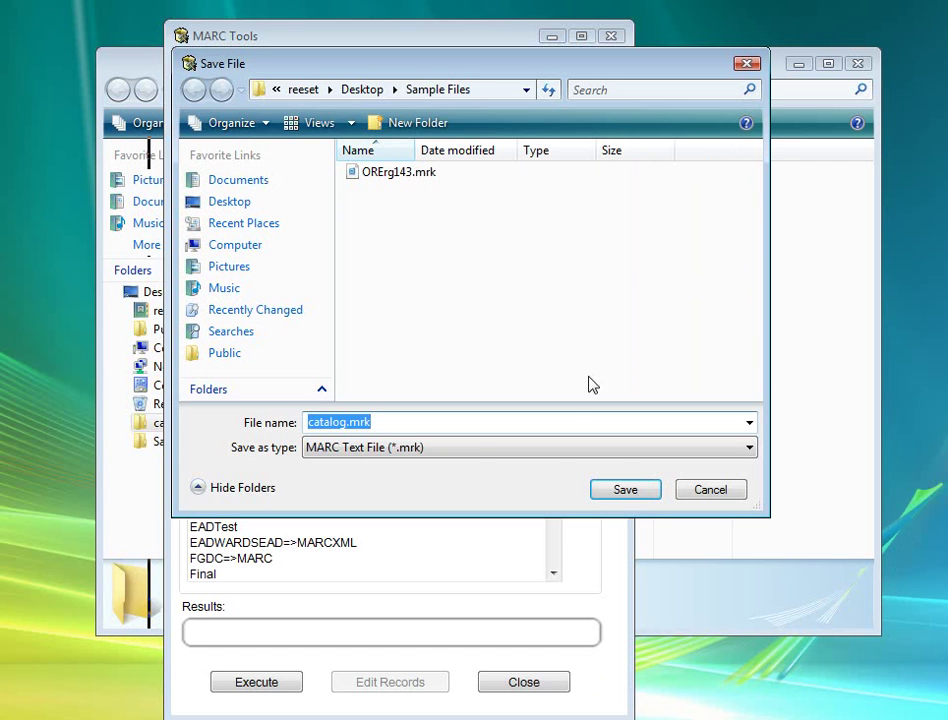
pyautogui.click(626, 489)
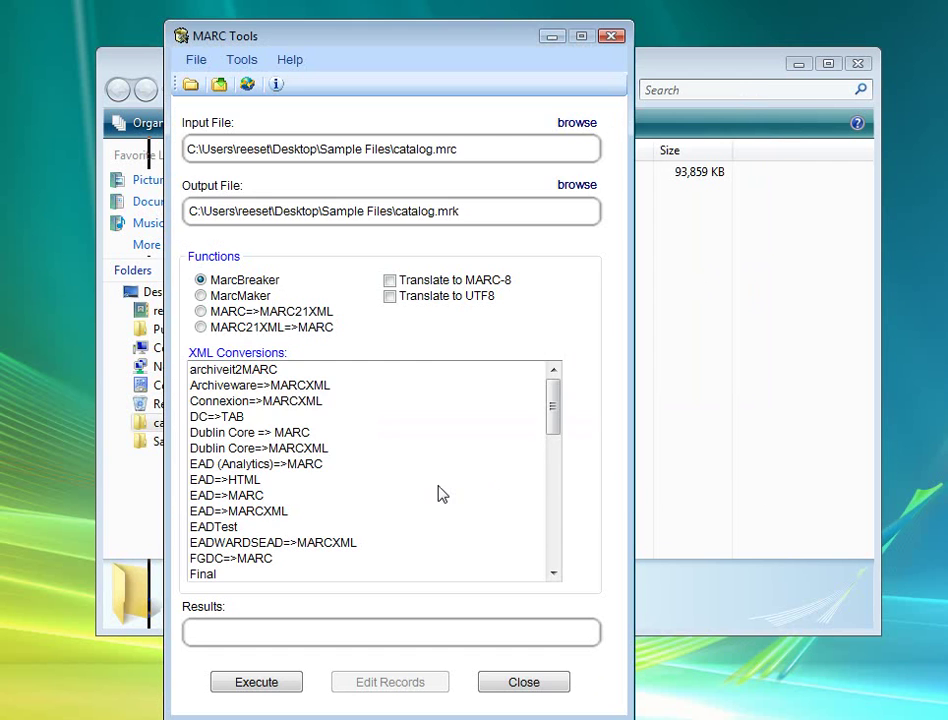
pyautogui.click(267, 681)
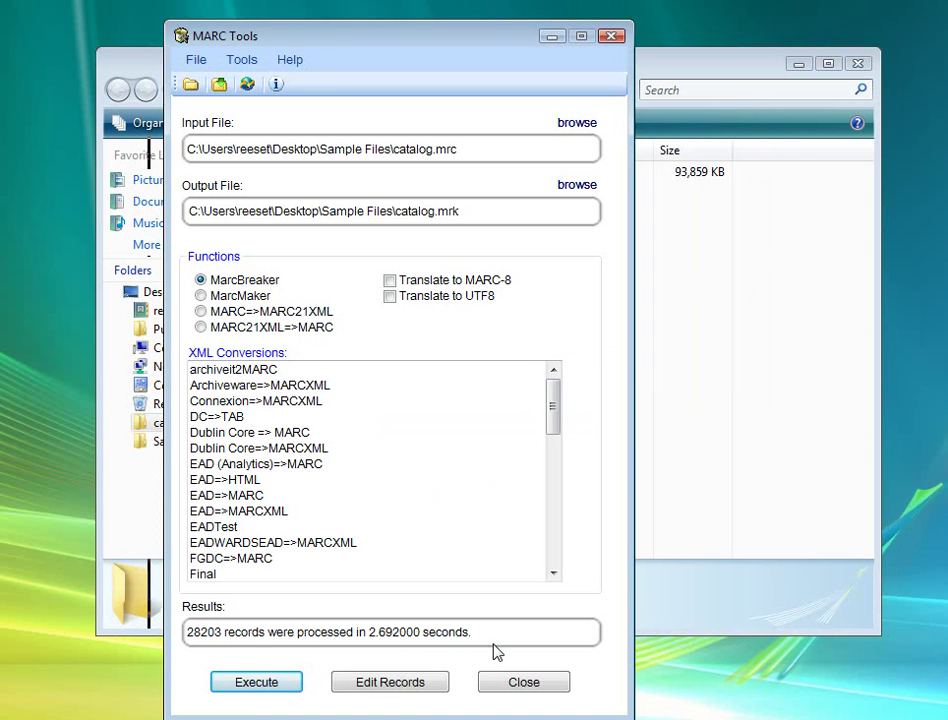
# Step: Open catalog.mrk in MarcEditor, look over the first record, then close the editor
pyautogui.click(416, 689)
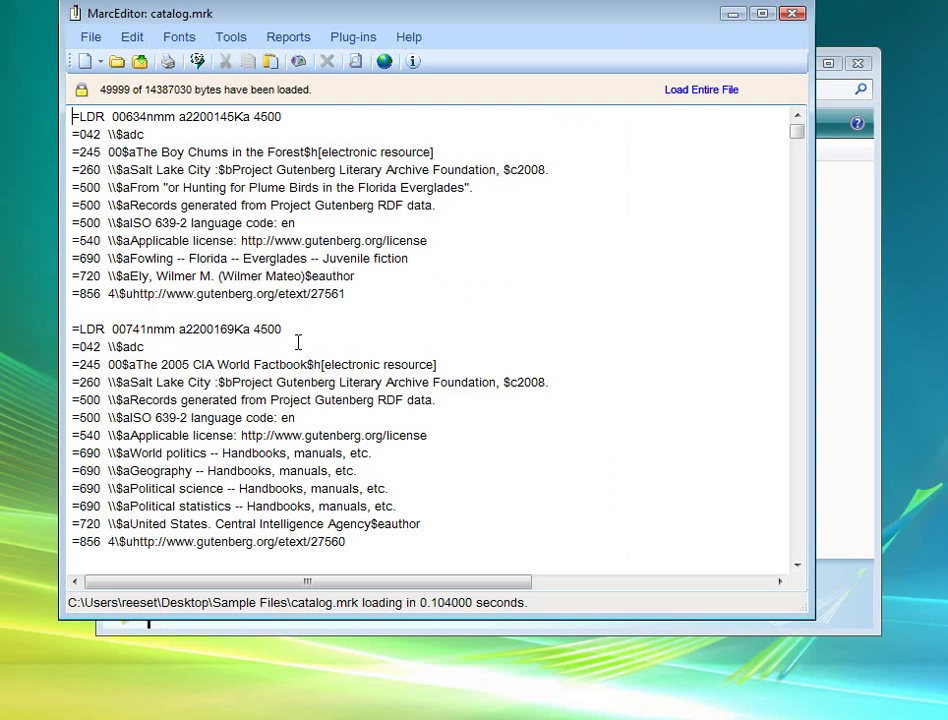
pyautogui.moveTo(72, 116); pyautogui.dragTo(237, 294)
pyautogui.click(237, 294)
pyautogui.moveTo(342, 21); pyautogui.dragTo(352, 80)
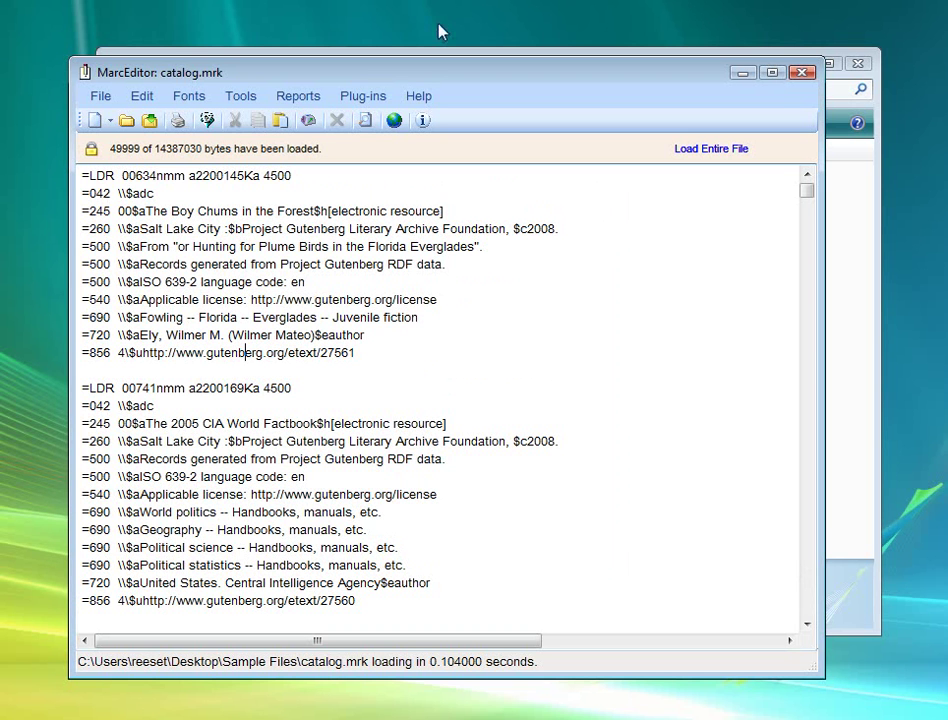
pyautogui.click(803, 74)
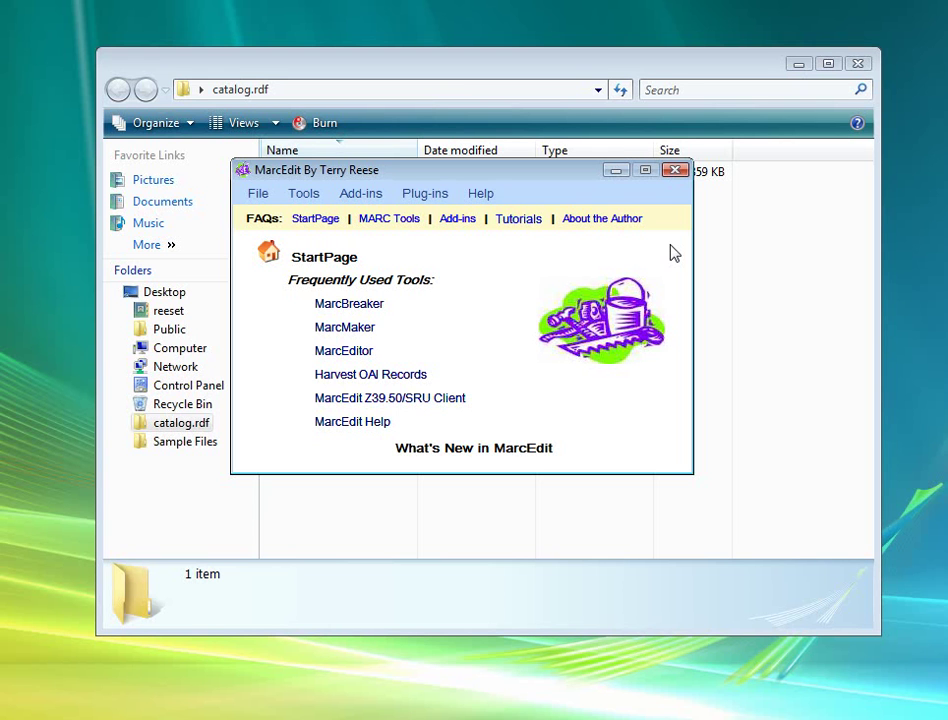
# Step: Close the catalog.rdf Explorer folder window
pyautogui.click(857, 63)
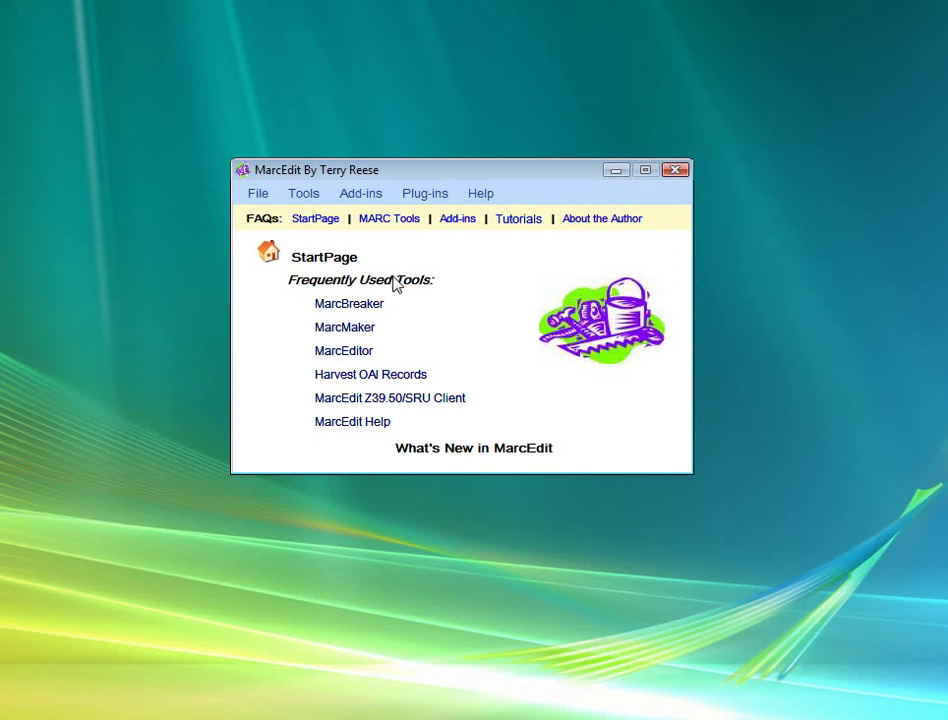
# Step: From a fresh MARC Tools window, add a new XML function named 'Project Gutenberg=> MARCXML'
pyautogui.click(370, 306)
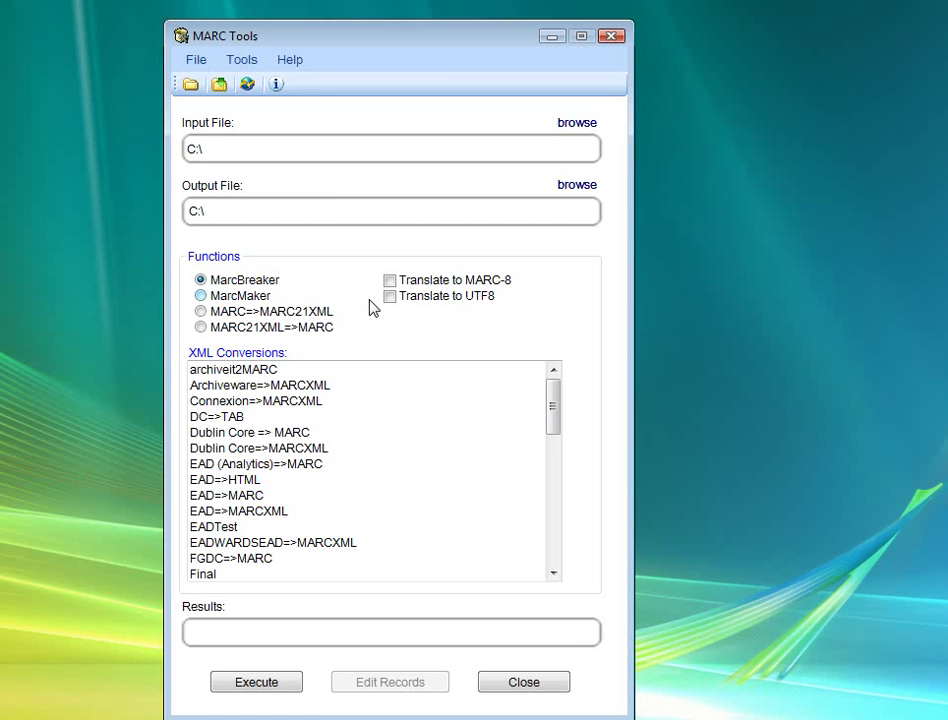
pyautogui.click(258, 62)
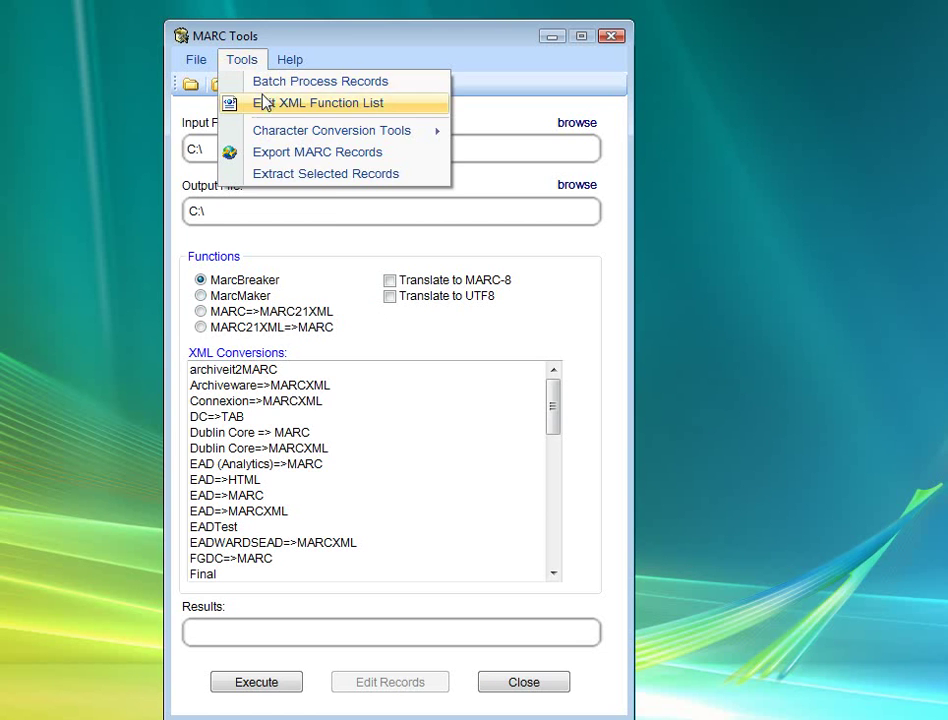
pyautogui.click(266, 102)
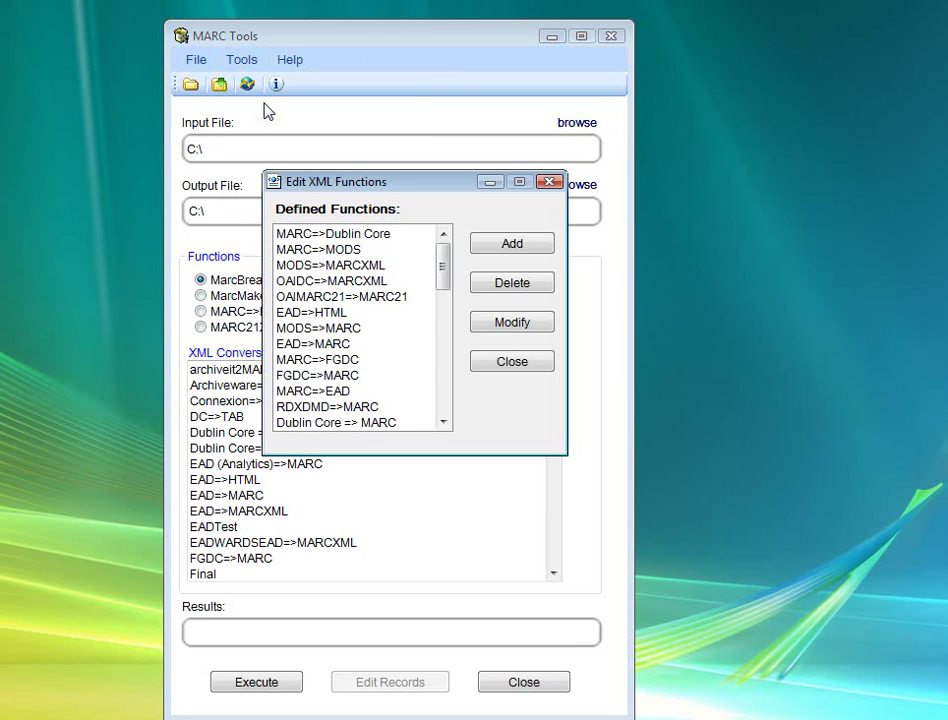
pyautogui.click(518, 252)
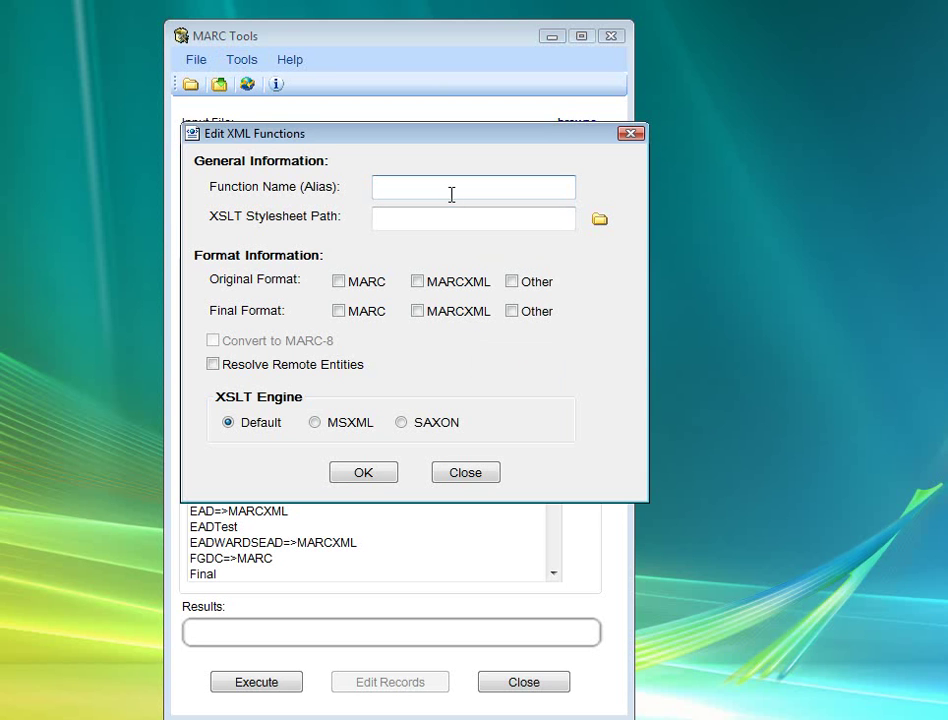
pyautogui.write('Project Gutenberg=> MARCXML')
# Step: Pick the Gutenberg RDF XSLT from the Debug XSLT folder and set formats Other to MARCXML
pyautogui.click(600, 218)
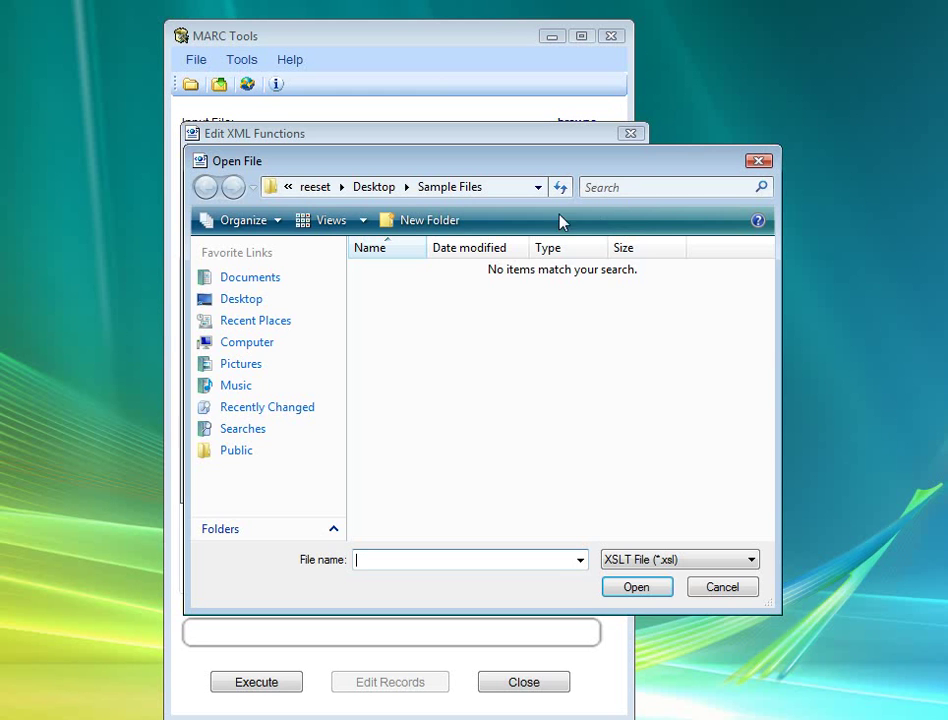
pyautogui.write('c:\\net_marcedit\\C#')
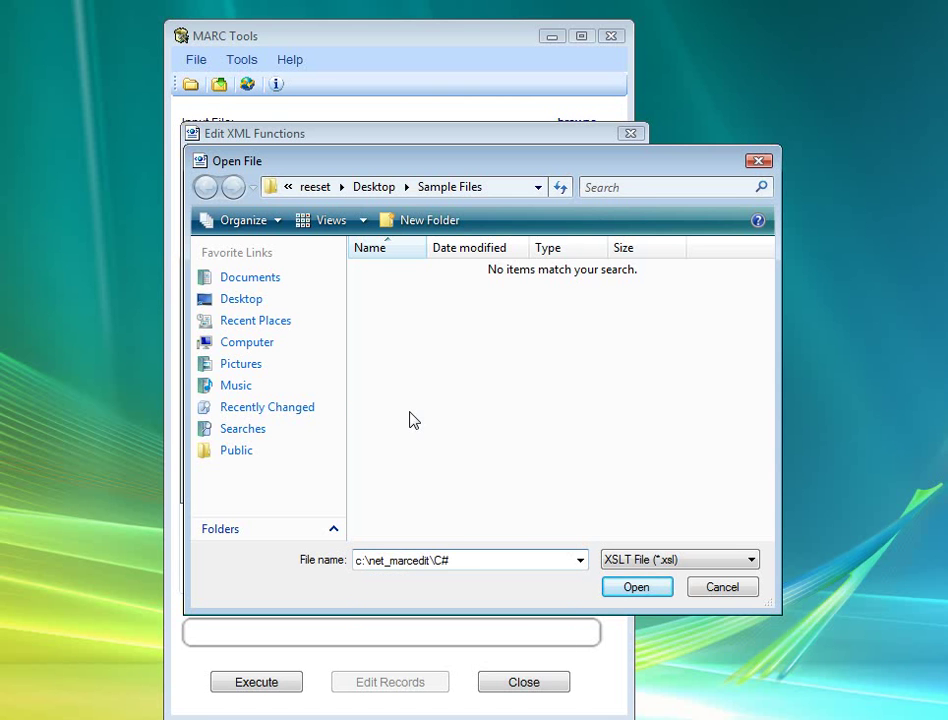
pyautogui.press('Return')
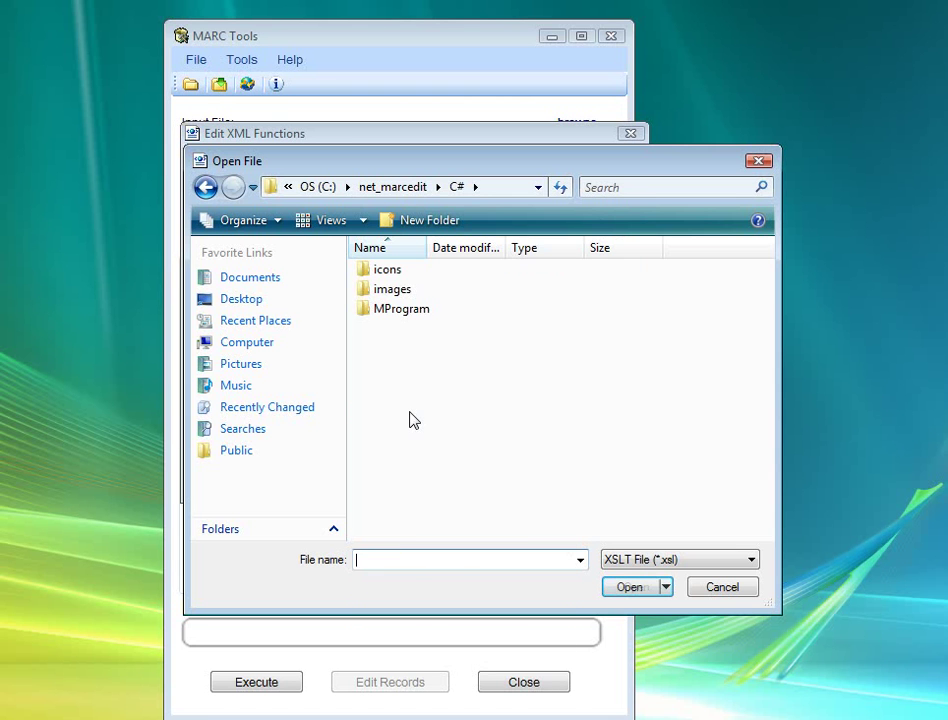
pyautogui.doubleClick(385, 310)
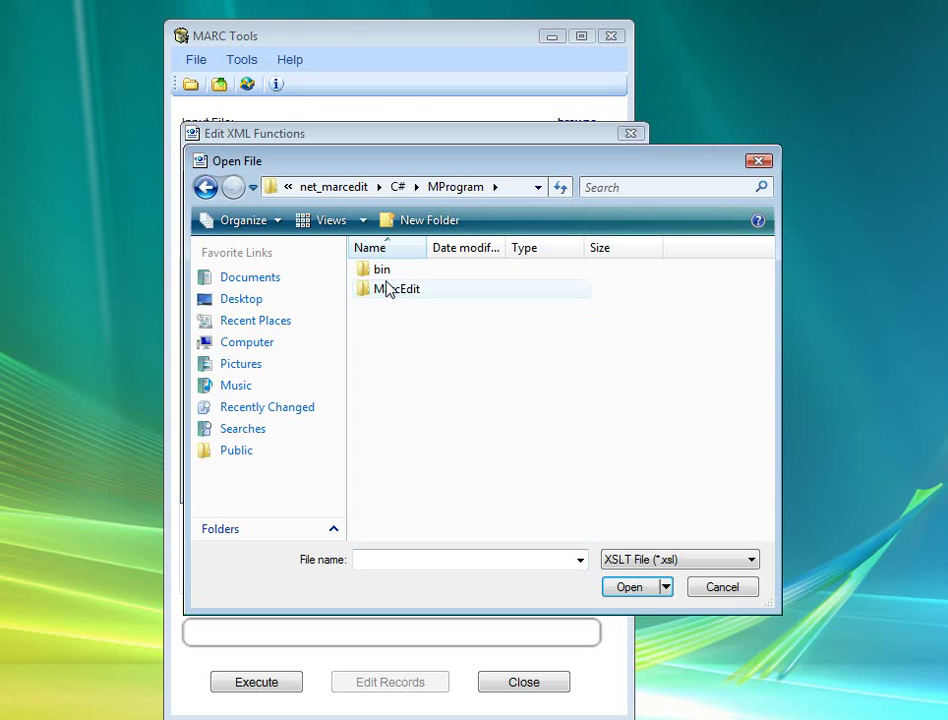
pyautogui.doubleClick(386, 290)
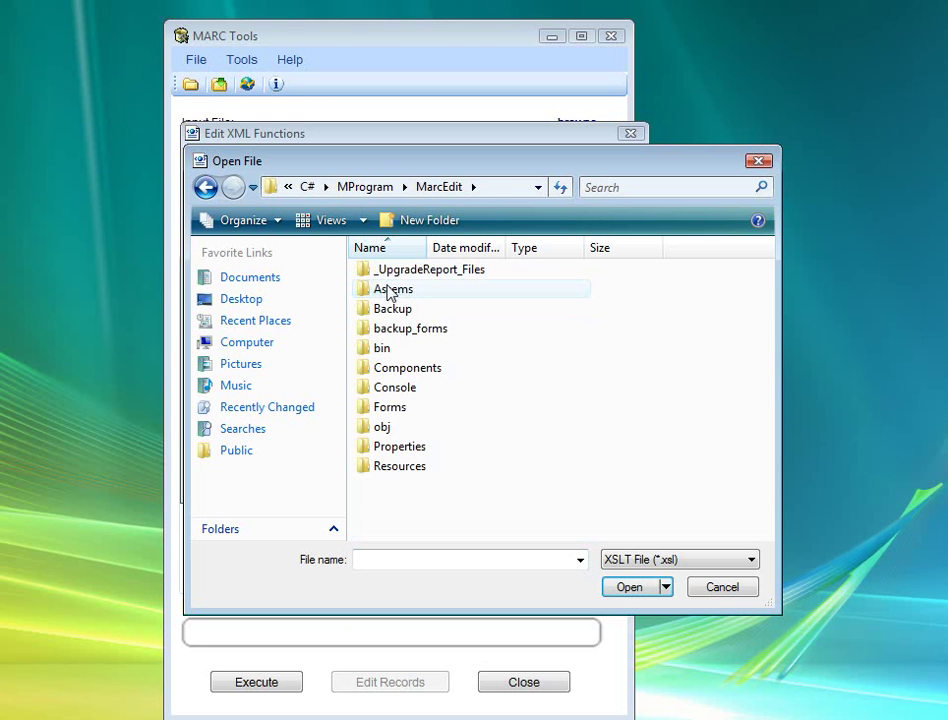
pyautogui.doubleClick(388, 349)
pyautogui.doubleClick(386, 270)
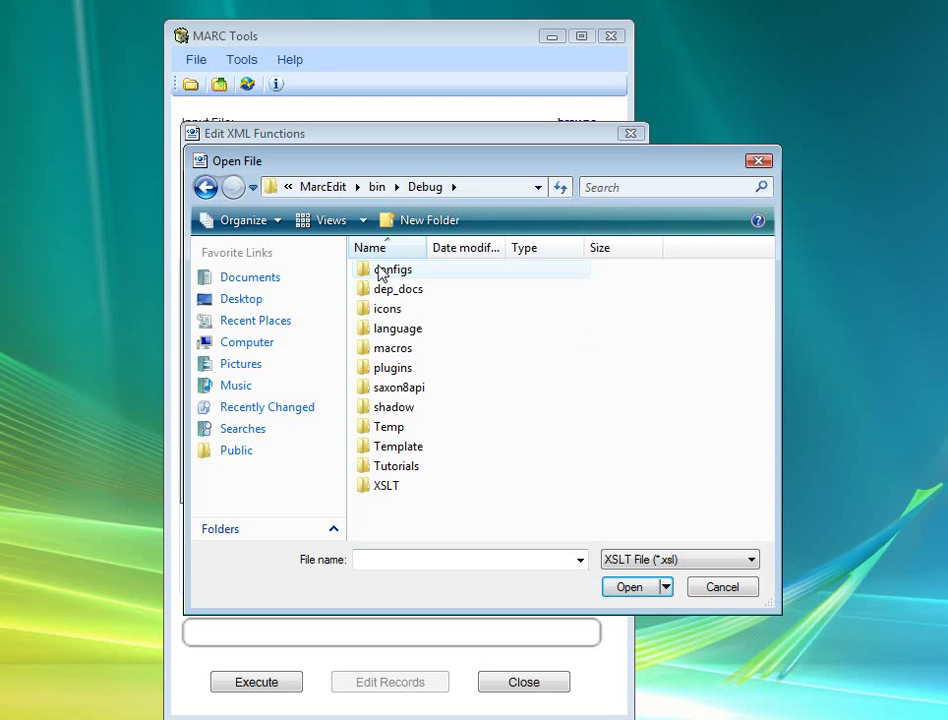
pyautogui.doubleClick(384, 485)
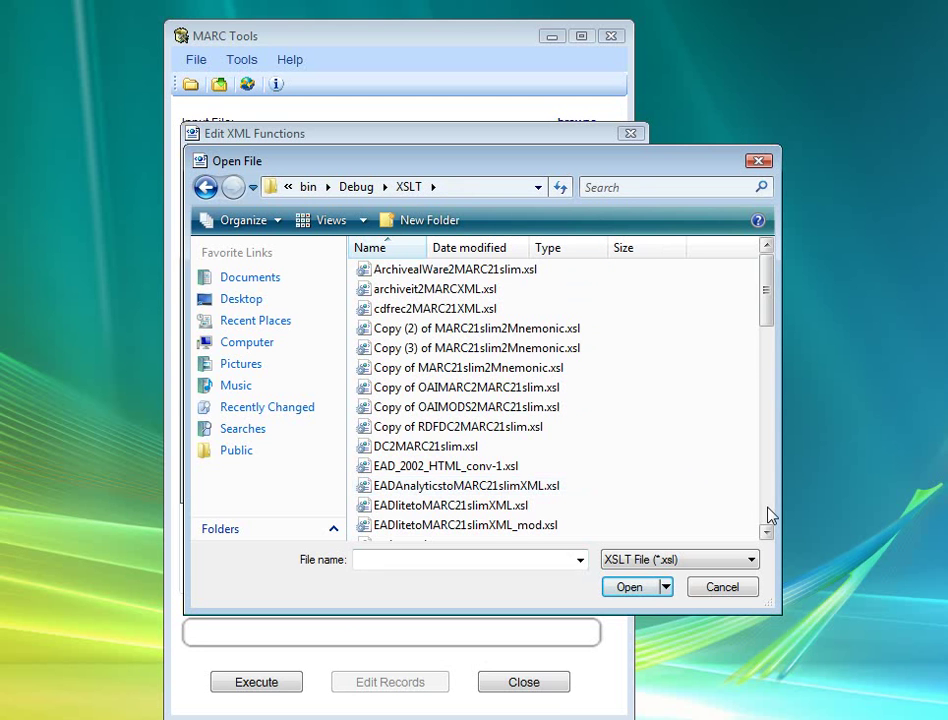
pyautogui.scroll(-8, 768, 514)
pyautogui.scroll(-4, 768, 514)
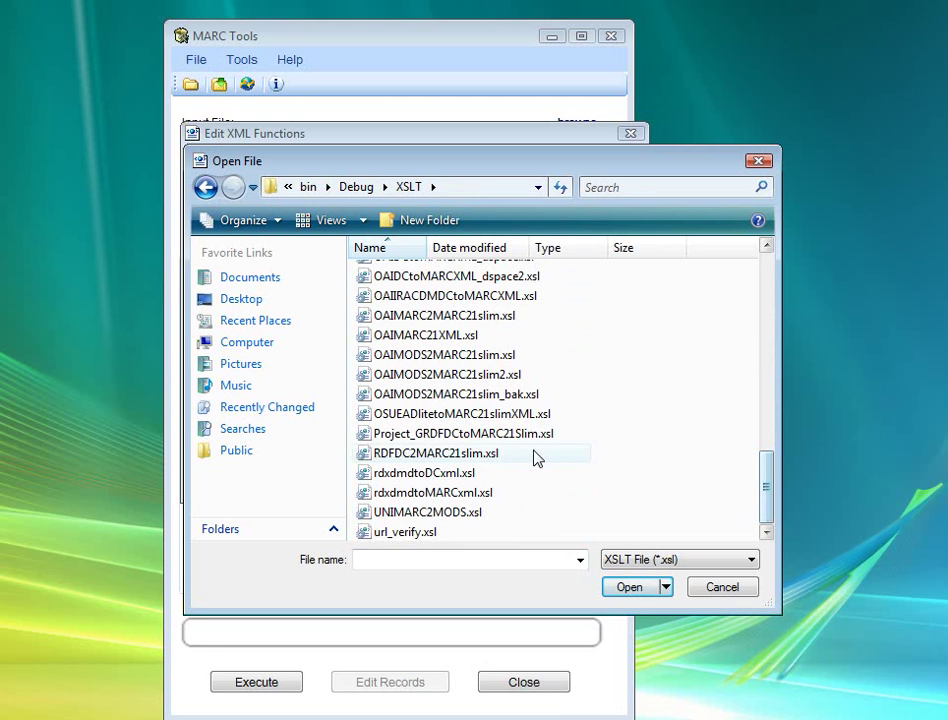
pyautogui.doubleClick(461, 433)
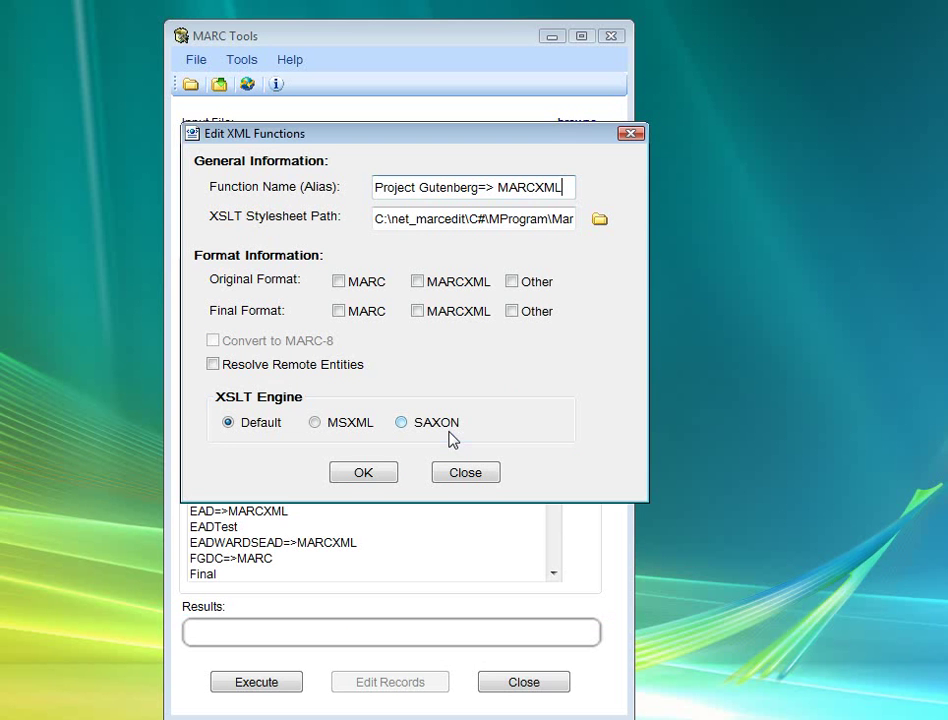
pyautogui.click(524, 289)
pyautogui.click(416, 313)
# Step: Save the Project Gutenberg=> MARCXML function and add a new one named 'MARCXML = > MODS'
pyautogui.click(364, 477)
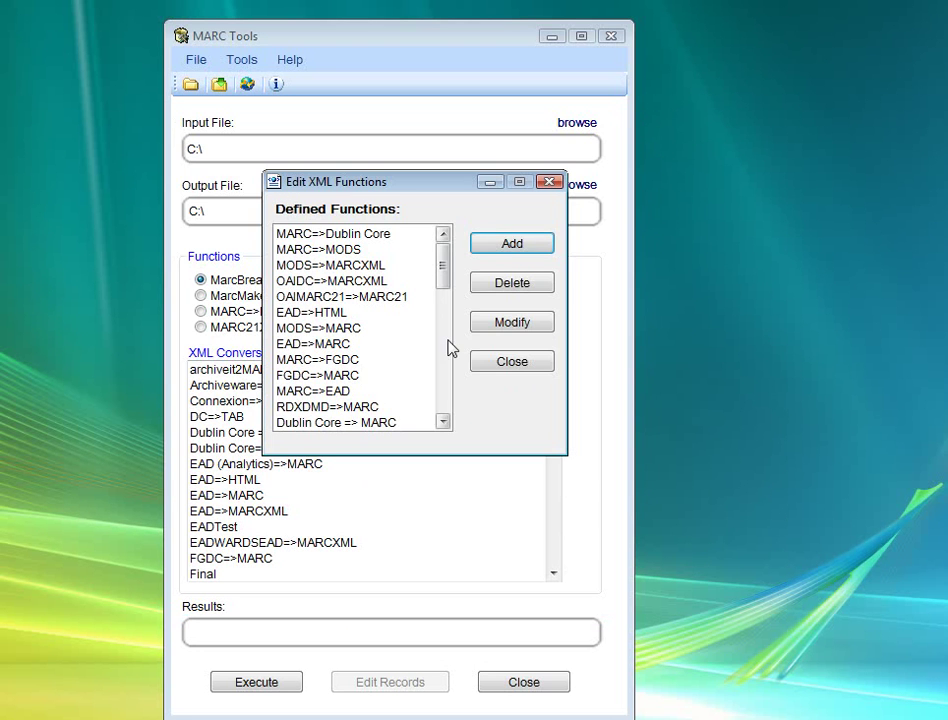
pyautogui.click(517, 255)
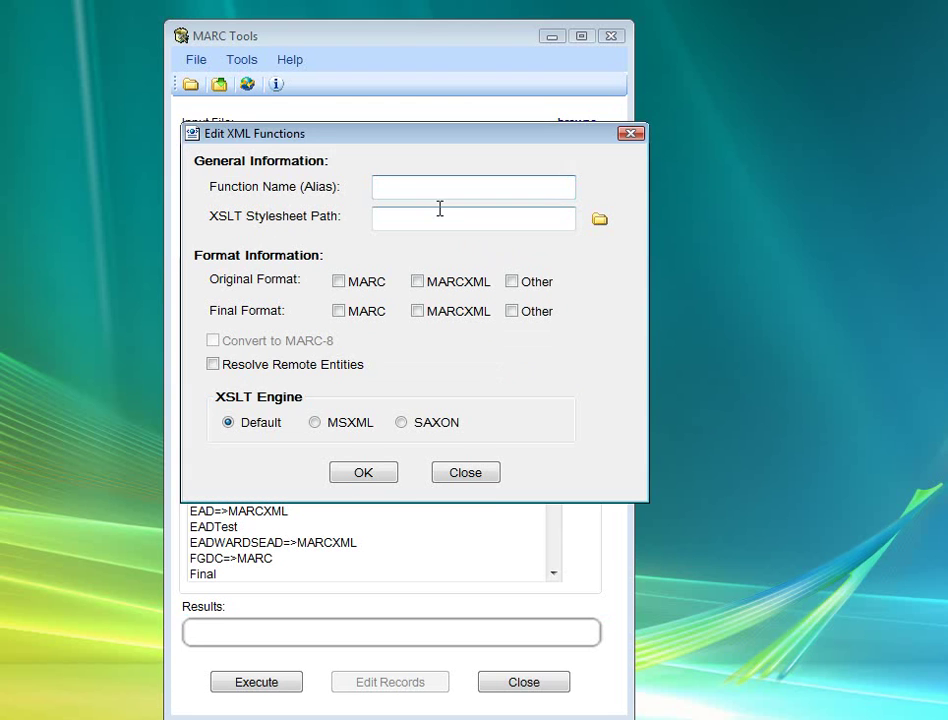
pyautogui.write('MARC')
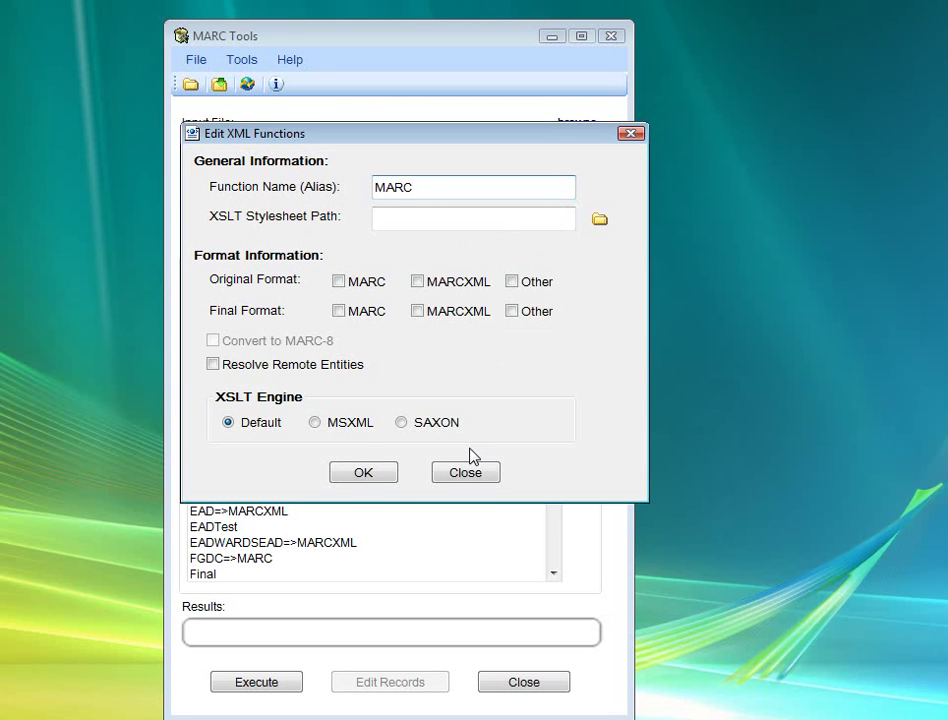
pyautogui.write('XML = > MODS')
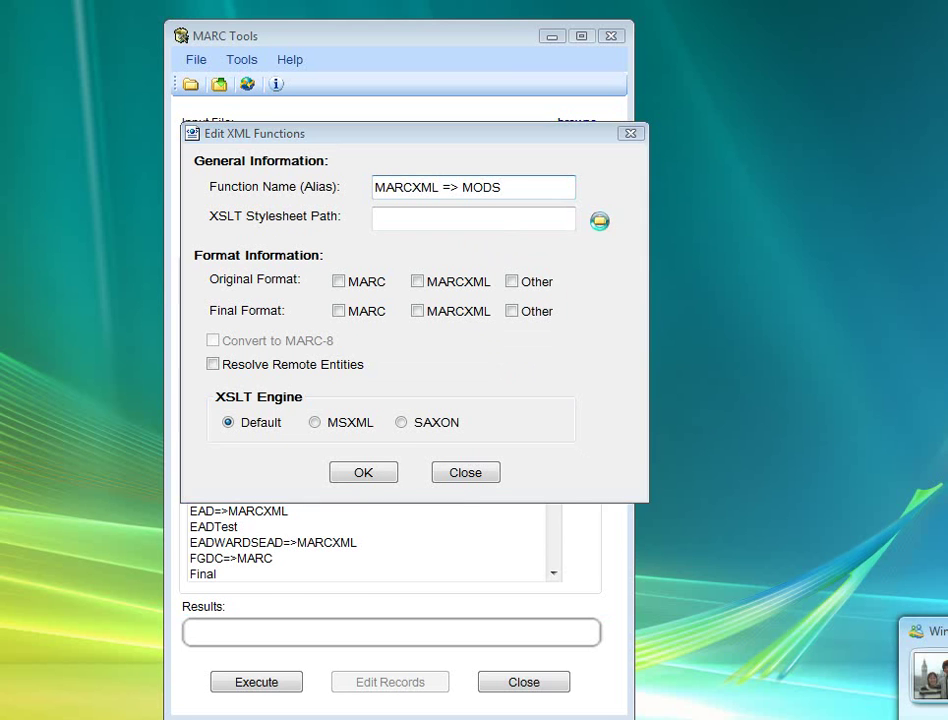
# Step: Set the new function's stylesheet to MARC21slim2MODS3.xsl
pyautogui.click(599, 219)
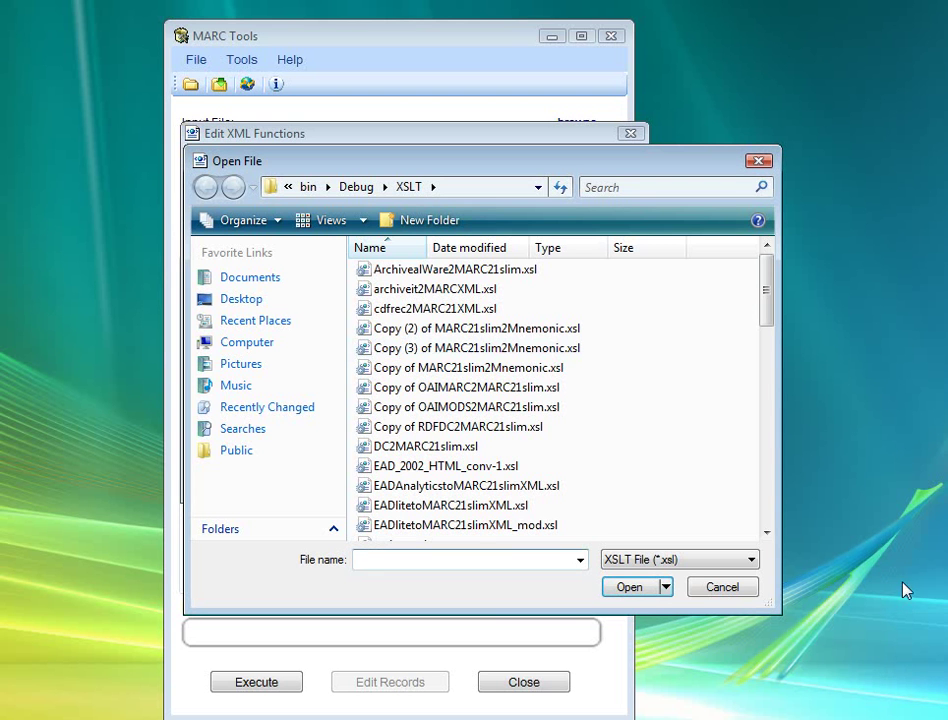
pyautogui.moveTo(770, 317); pyautogui.dragTo(775, 389)
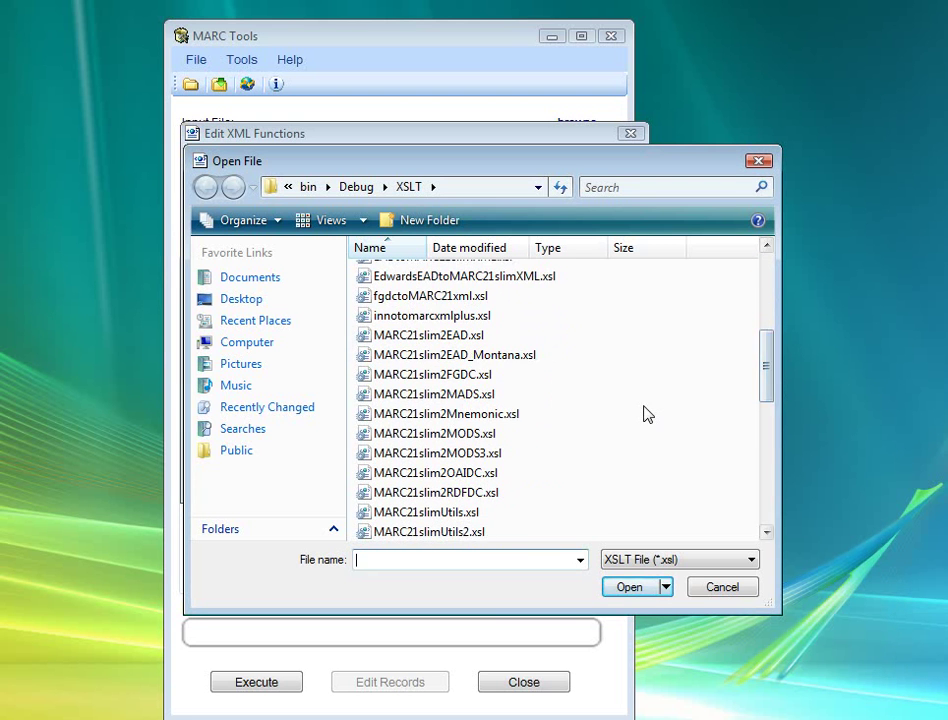
pyautogui.click(449, 458)
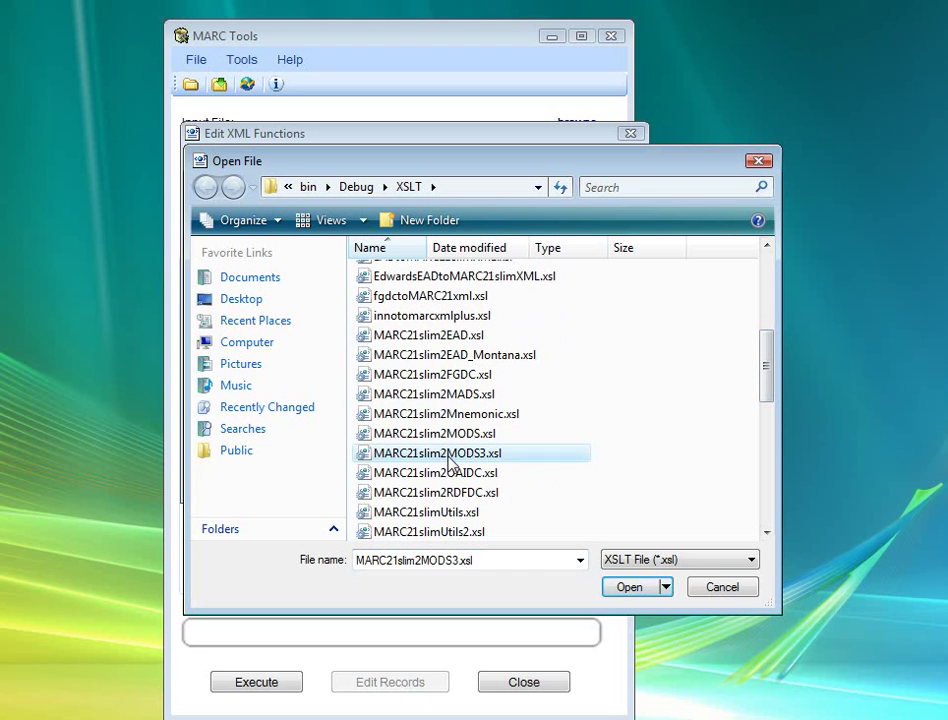
pyautogui.click(665, 587)
pyautogui.click(636, 589)
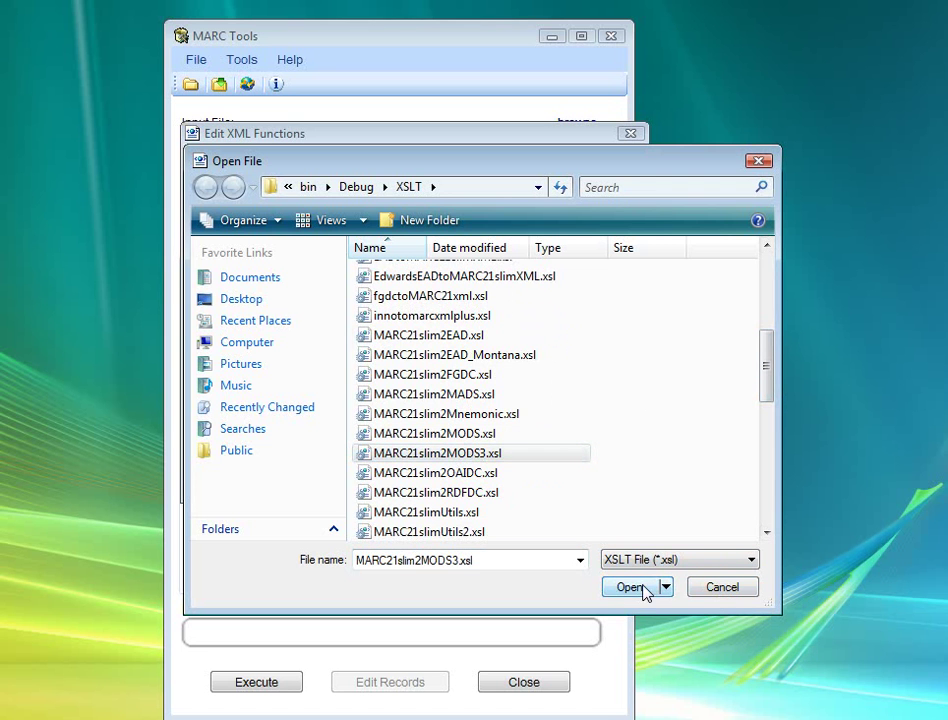
pyautogui.click(636, 589)
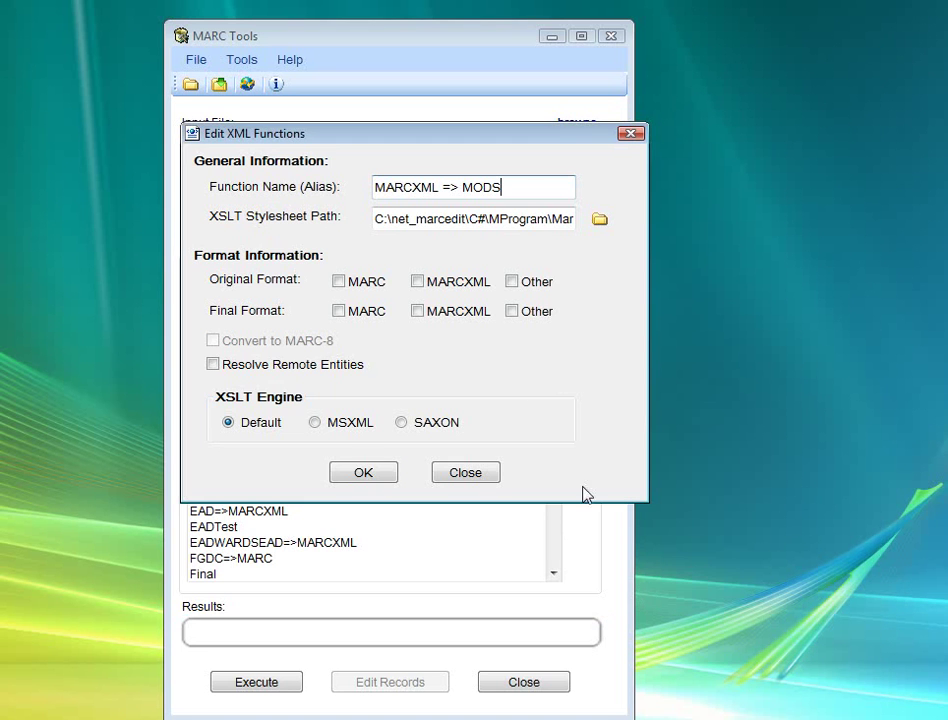
# Step: Set original format MARCXML and final format Other, save the function, and close the list
pyautogui.click(417, 287)
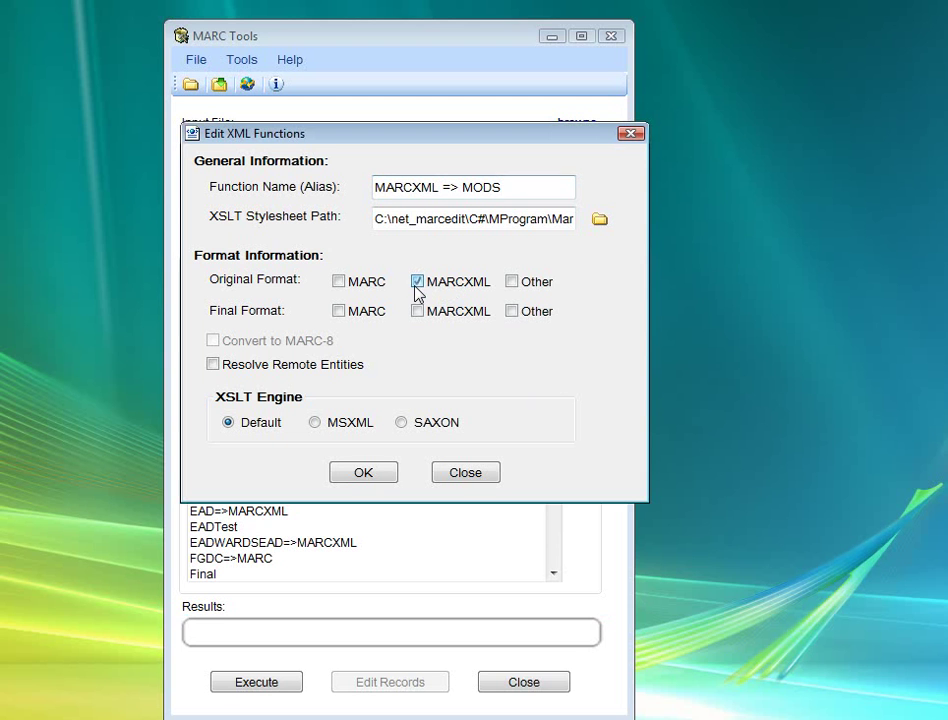
pyautogui.click(514, 312)
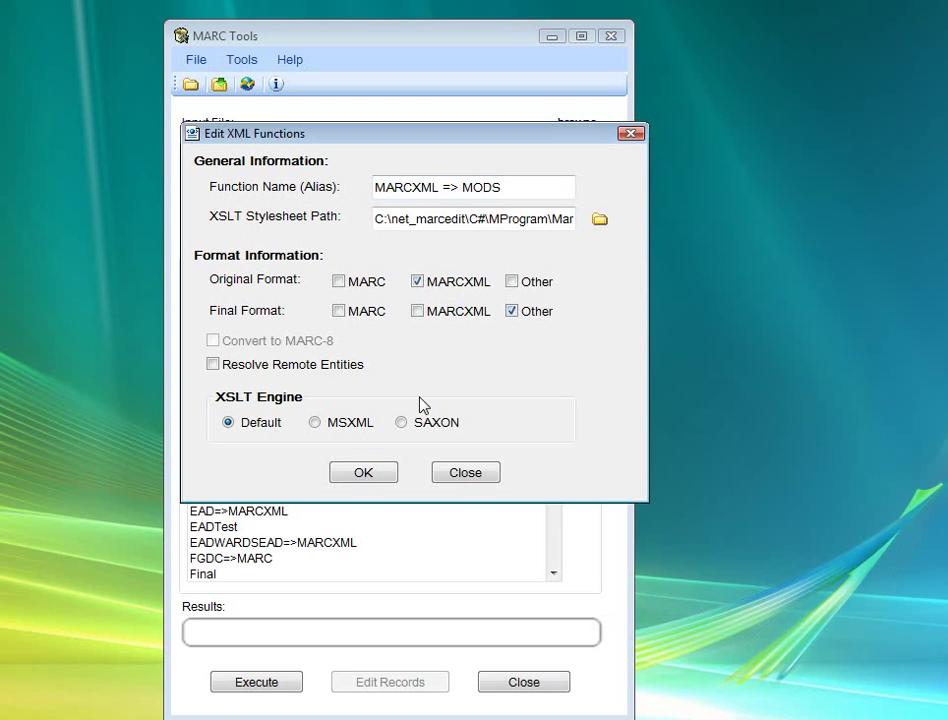
pyautogui.click(364, 473)
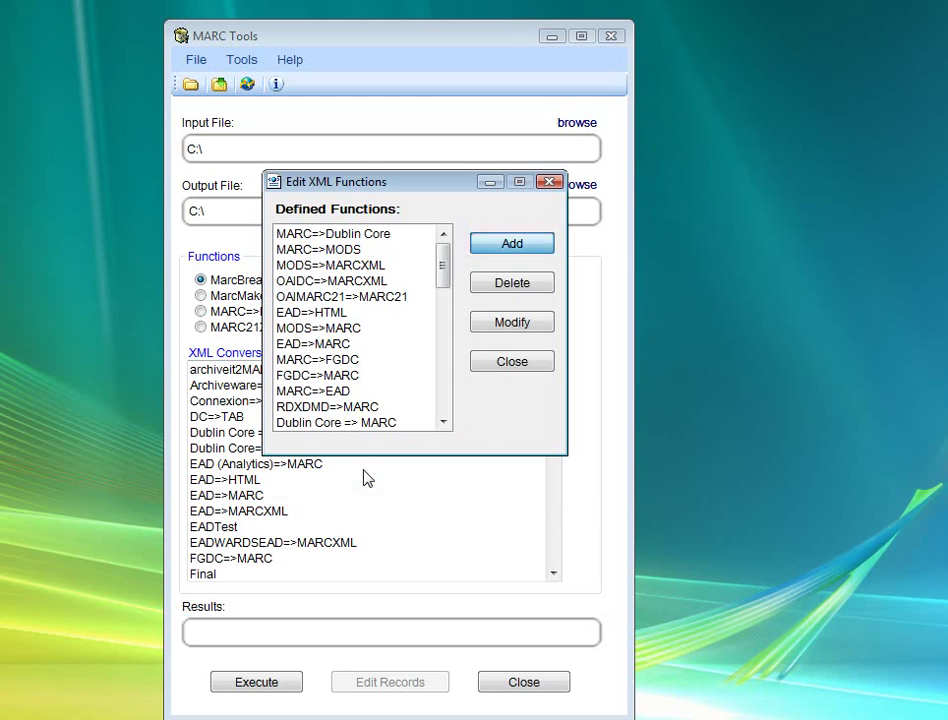
pyautogui.click(500, 366)
# Step: Close the Defined Functions list
pyautogui.click(495, 369)
pyautogui.click(419, 387)
pyautogui.click(470, 401)
pyautogui.click(546, 417)
pyautogui.click(546, 404)
pyautogui.click(546, 386)
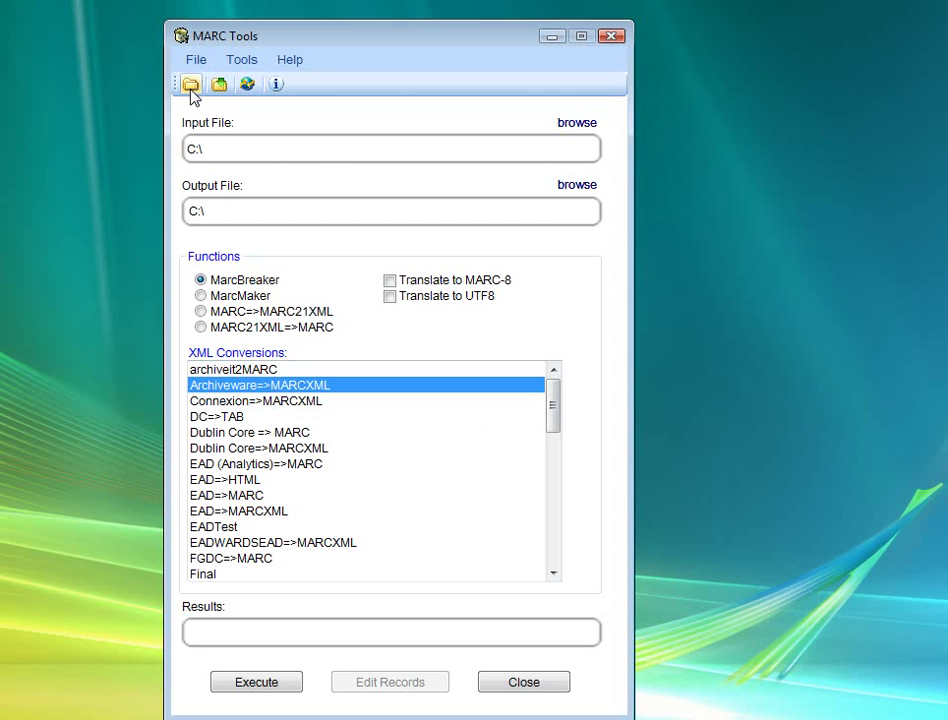
# Step: Browse for an input file in the Desktop catalog.rdf folder, showing All Files (*.*)
pyautogui.click(189, 88)
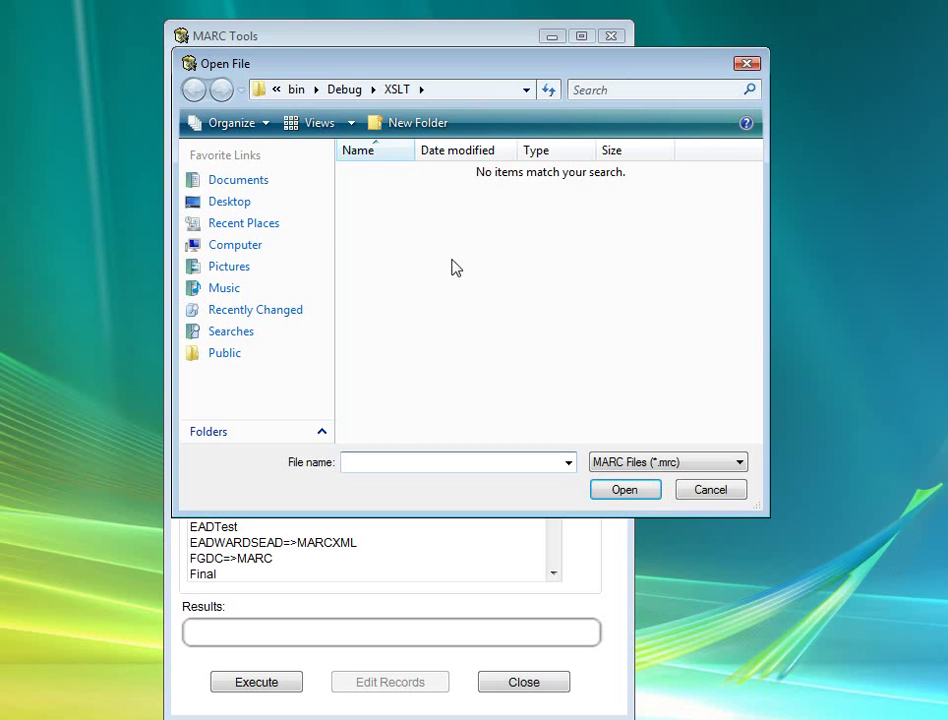
pyautogui.click(229, 205)
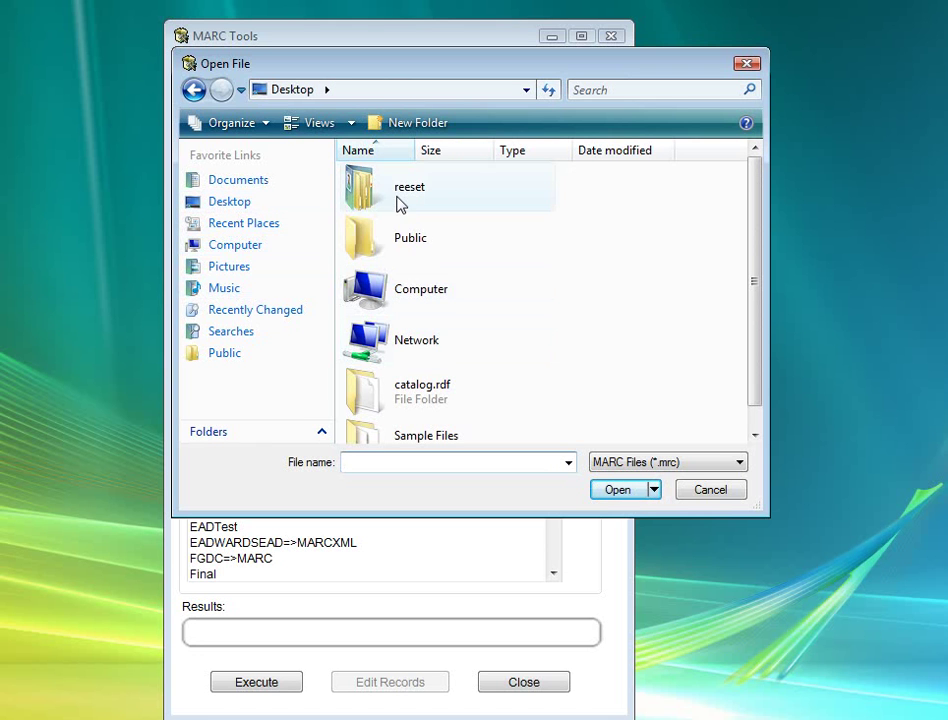
pyautogui.doubleClick(422, 386)
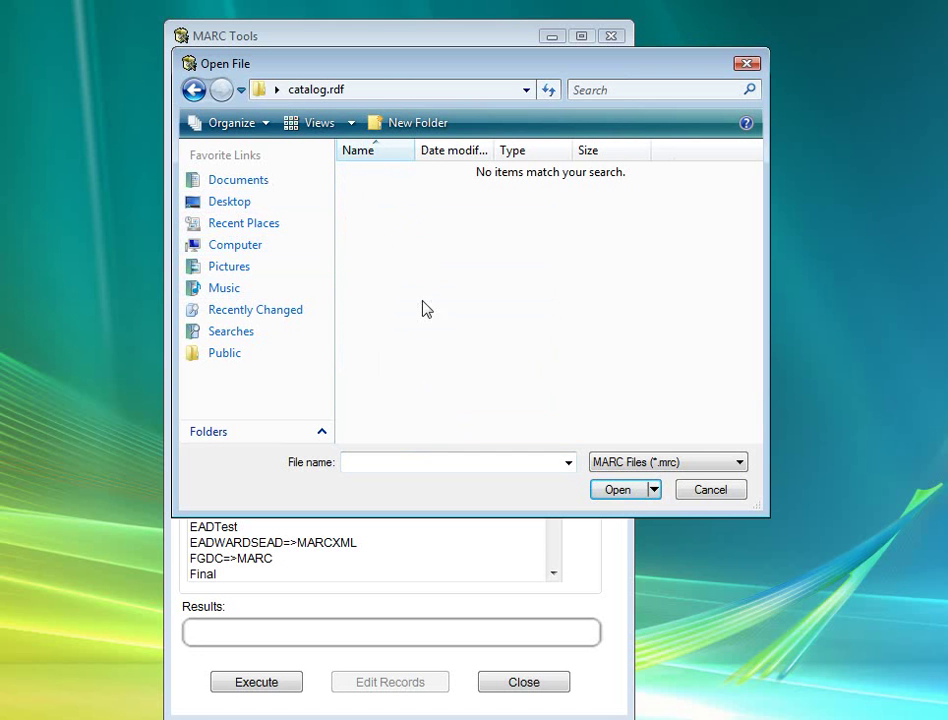
pyautogui.click(688, 463)
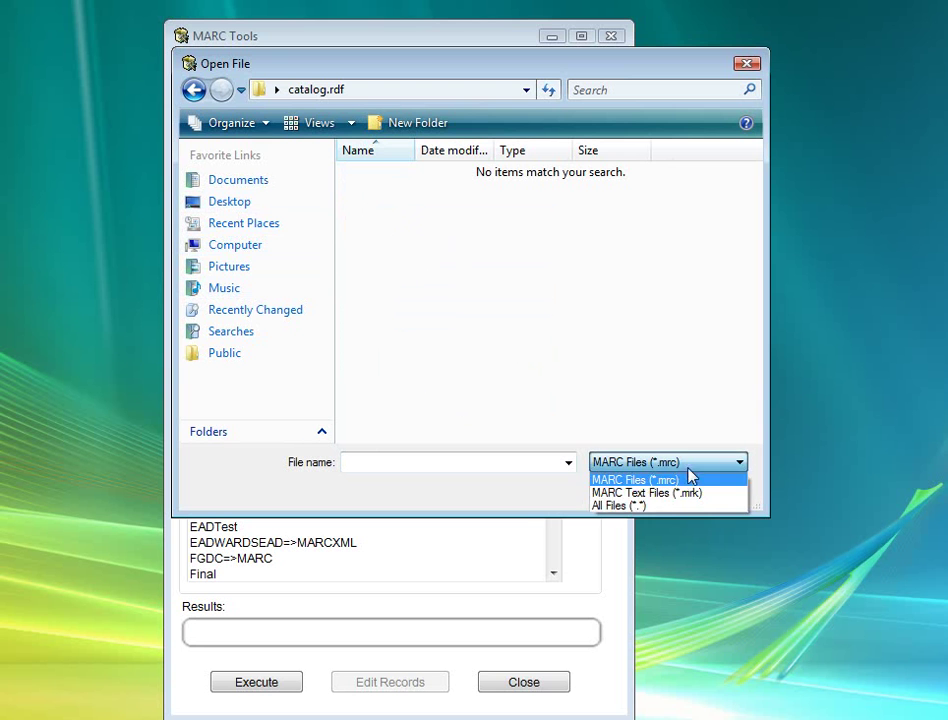
pyautogui.click(664, 505)
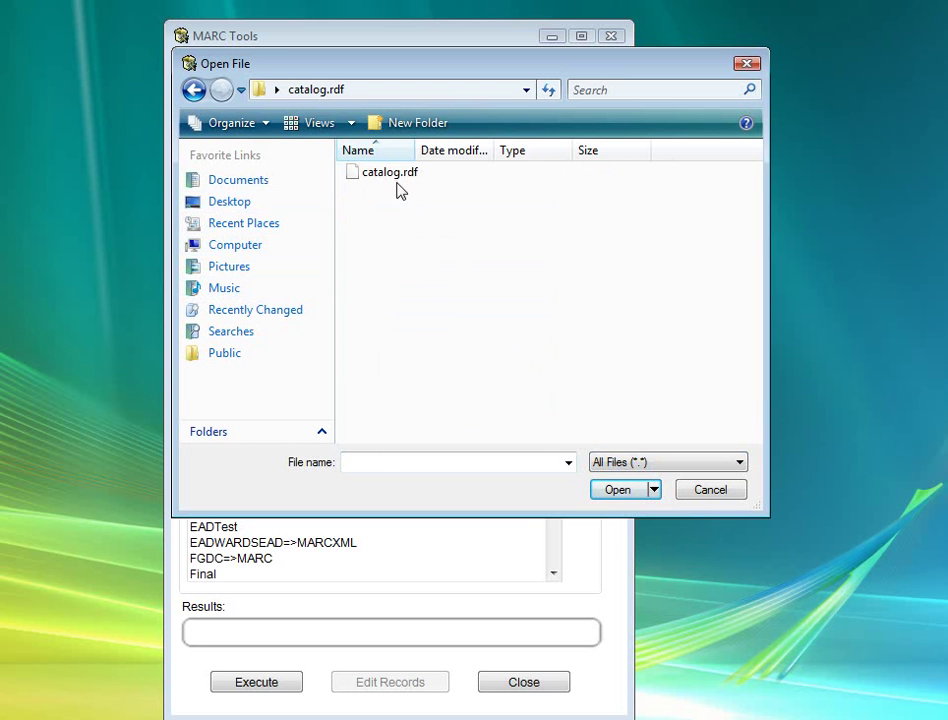
# Step: Use catalog.rdf as input and save output as MARC21XML catalogmarcxml.xml in Sample Files
pyautogui.doubleClick(394, 185)
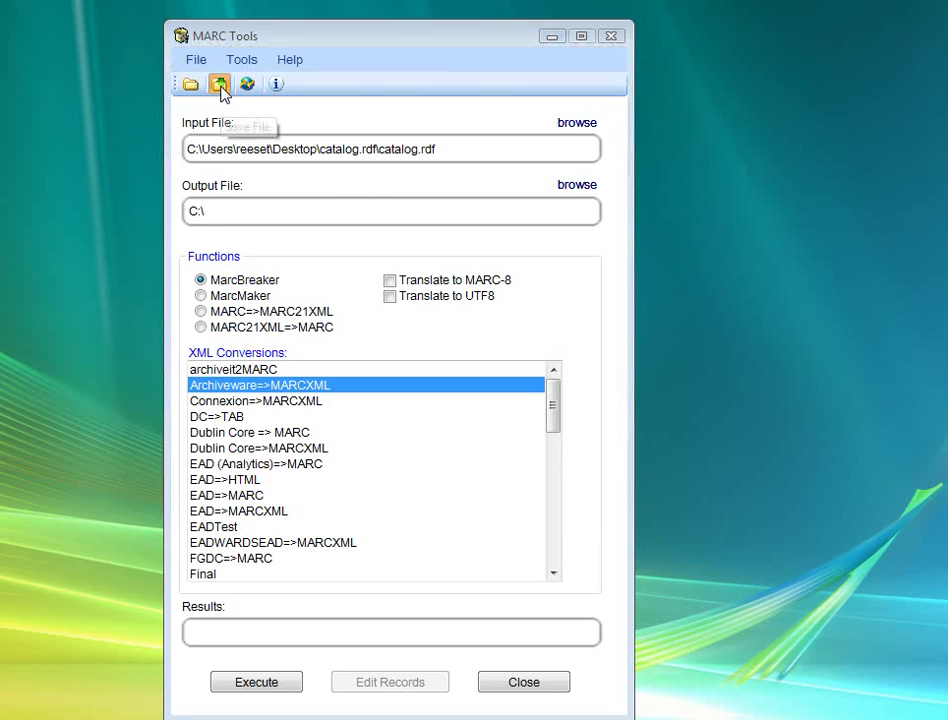
pyautogui.click(220, 89)
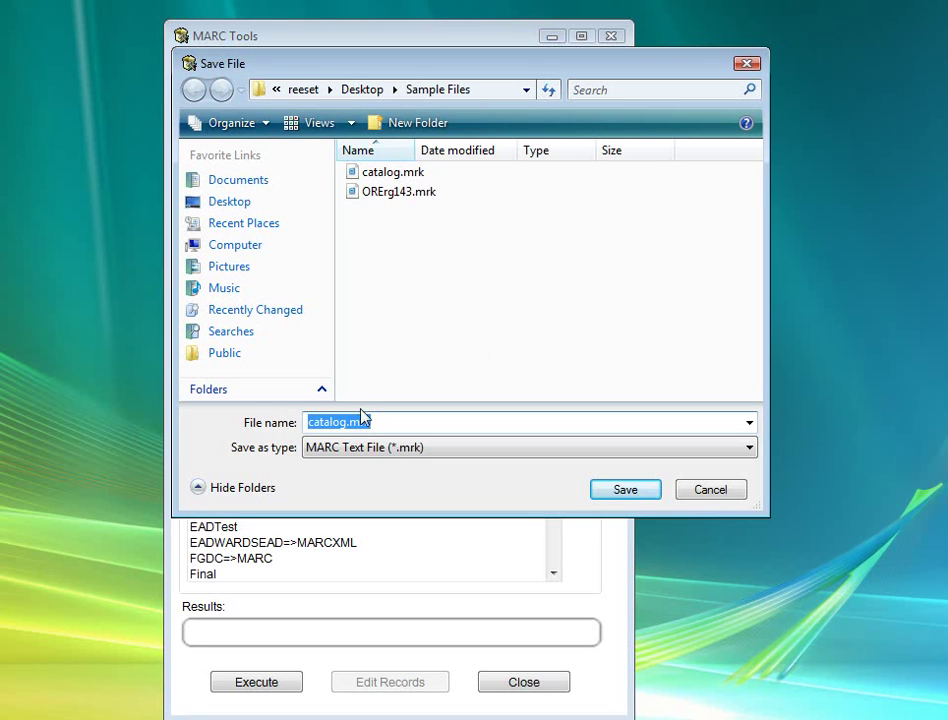
pyautogui.click(430, 448)
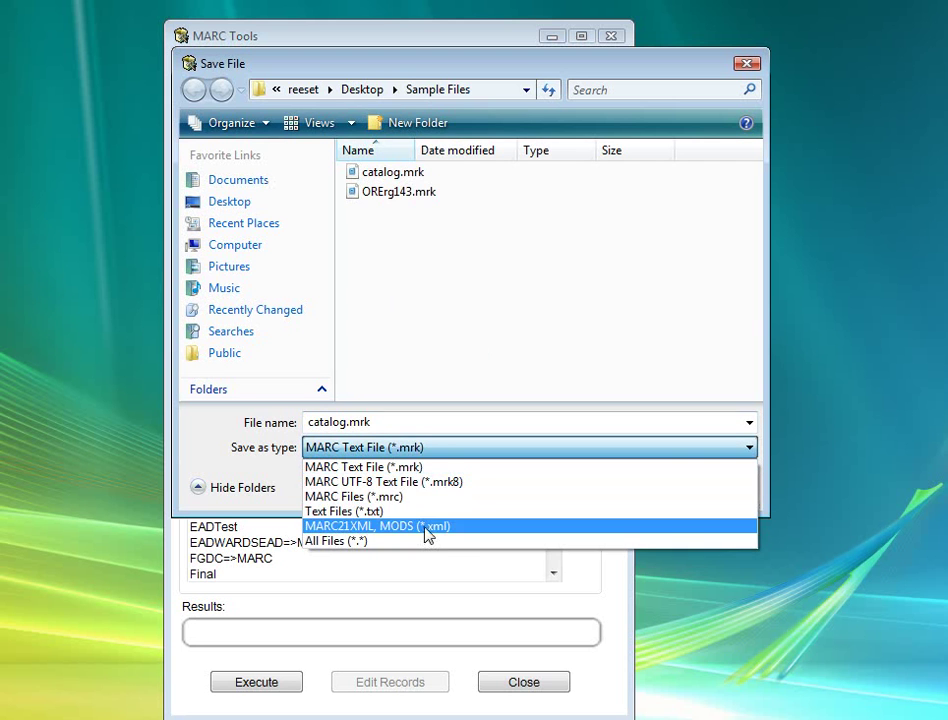
pyautogui.click(425, 527)
pyautogui.doubleClick(408, 421)
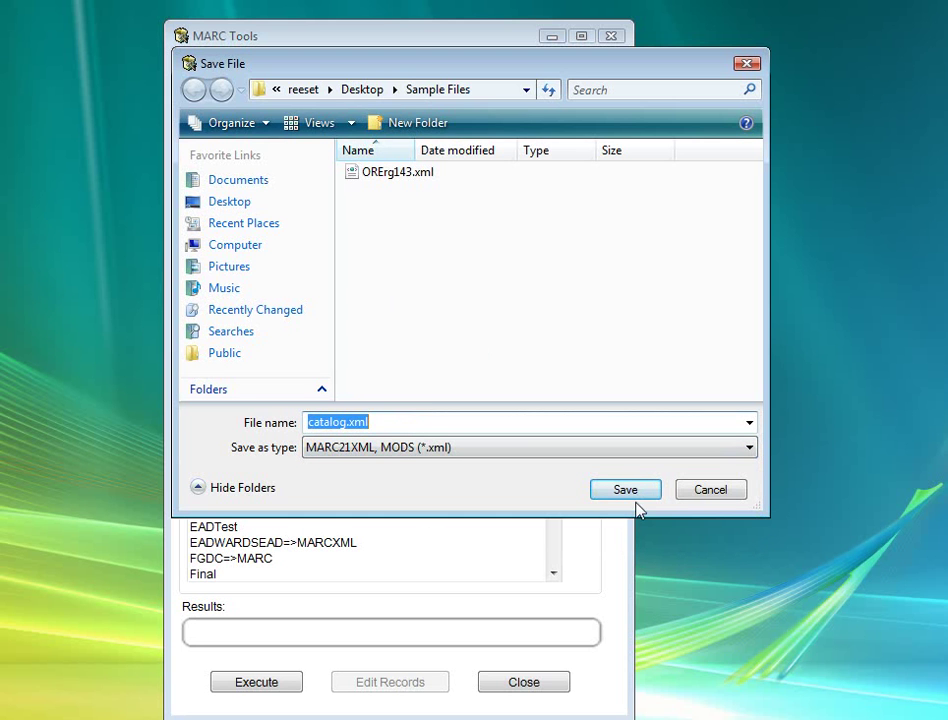
pyautogui.click(340, 422)
pyautogui.write('marcxml')
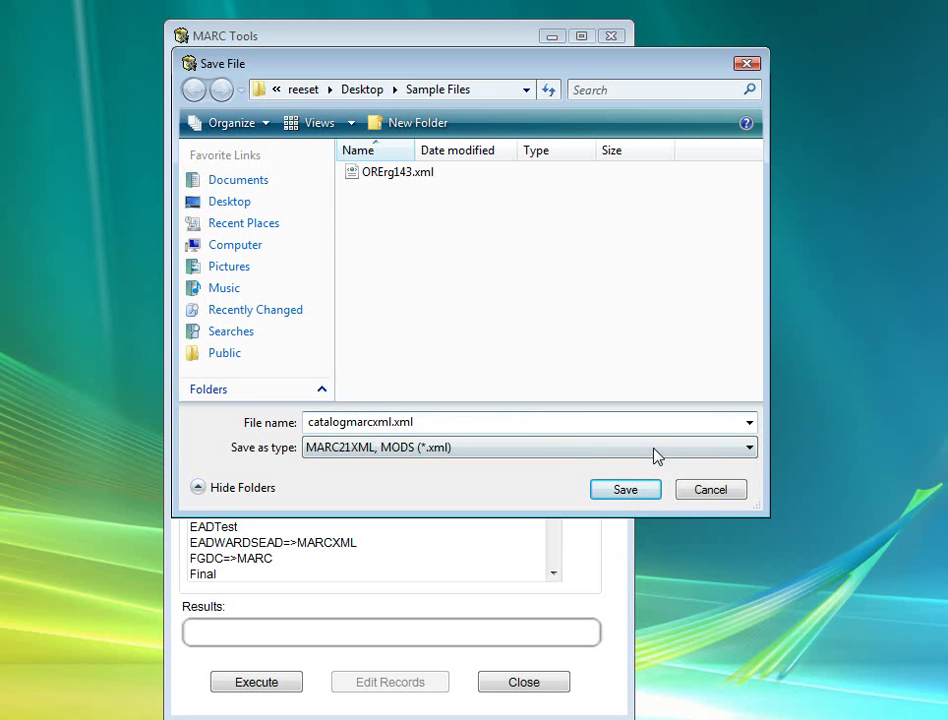
pyautogui.click(635, 493)
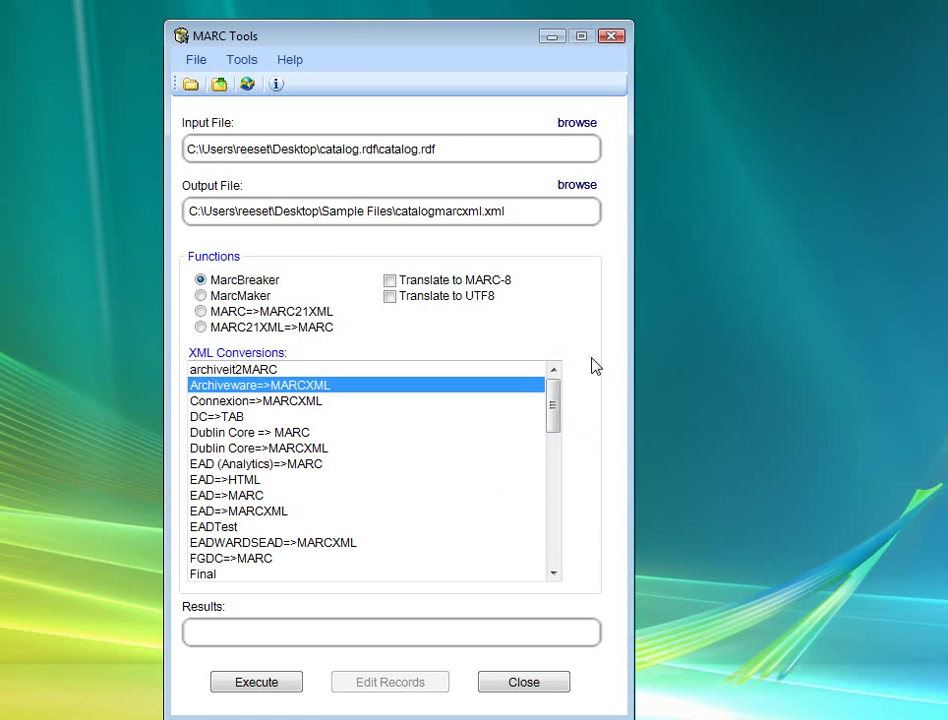
# Step: Run the Project Gutenberg=> MARCXML conversion
pyautogui.moveTo(557, 413); pyautogui.dragTo(563, 550)
pyautogui.click(369, 513)
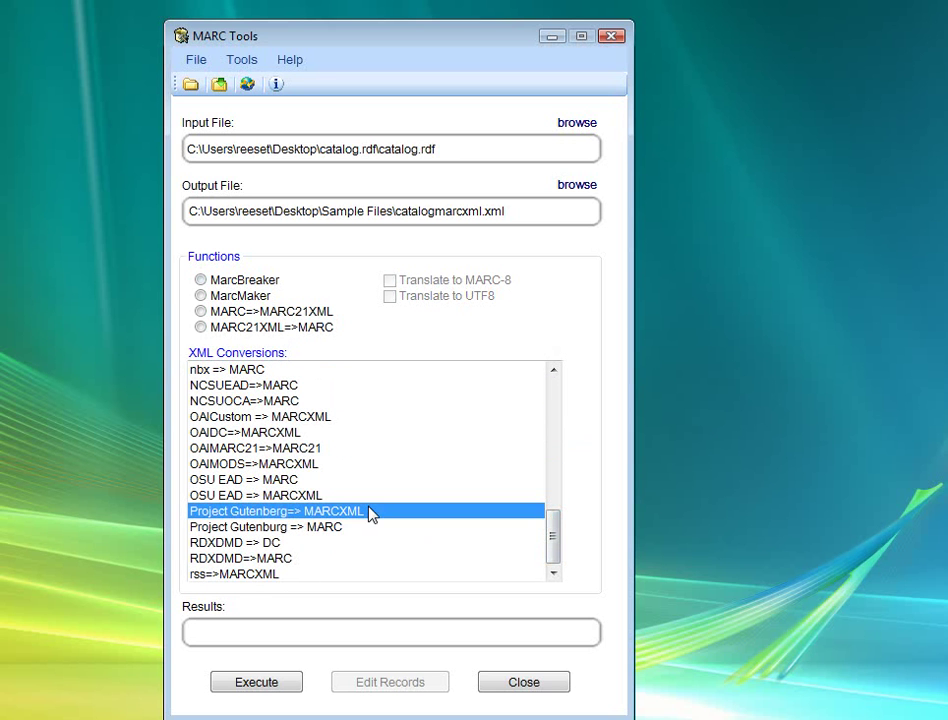
pyautogui.click(262, 689)
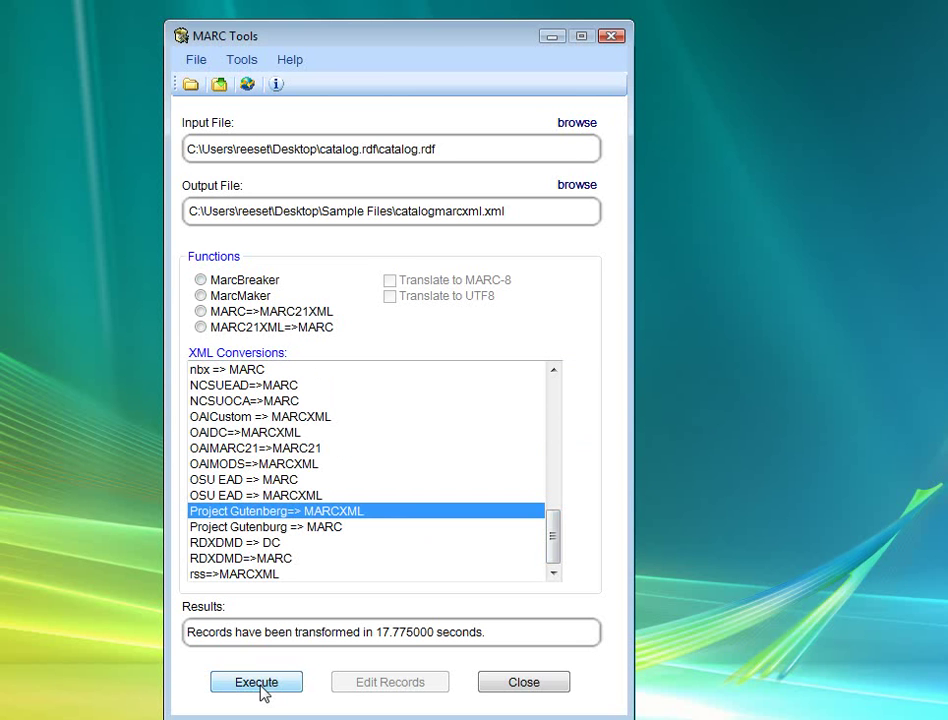
# Step: Set Sample Files\catalogmarcxml.xml as the input, filtered to XML File, and choose MARCXML => MODS
pyautogui.click(345, 542)
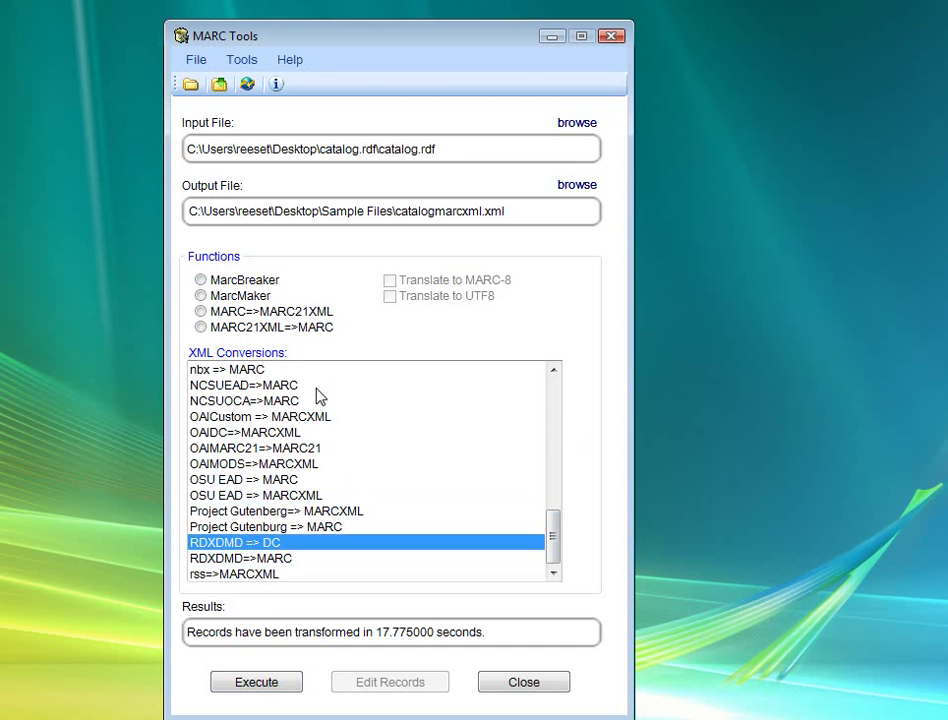
pyautogui.click(190, 85)
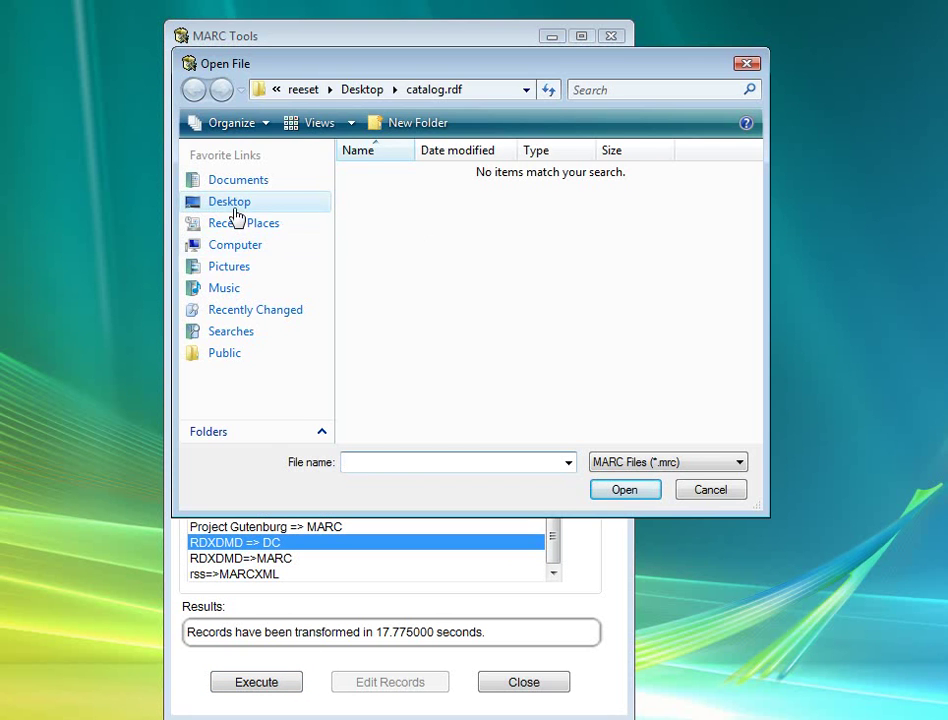
pyautogui.click(237, 212)
pyautogui.doubleClick(421, 436)
pyautogui.click(634, 460)
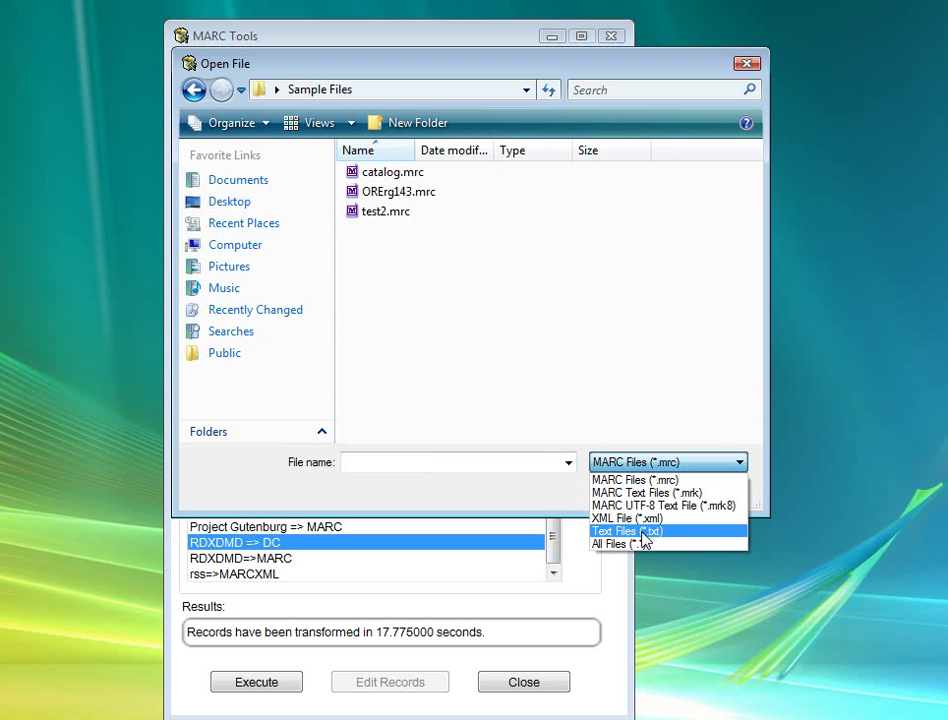
pyautogui.click(632, 518)
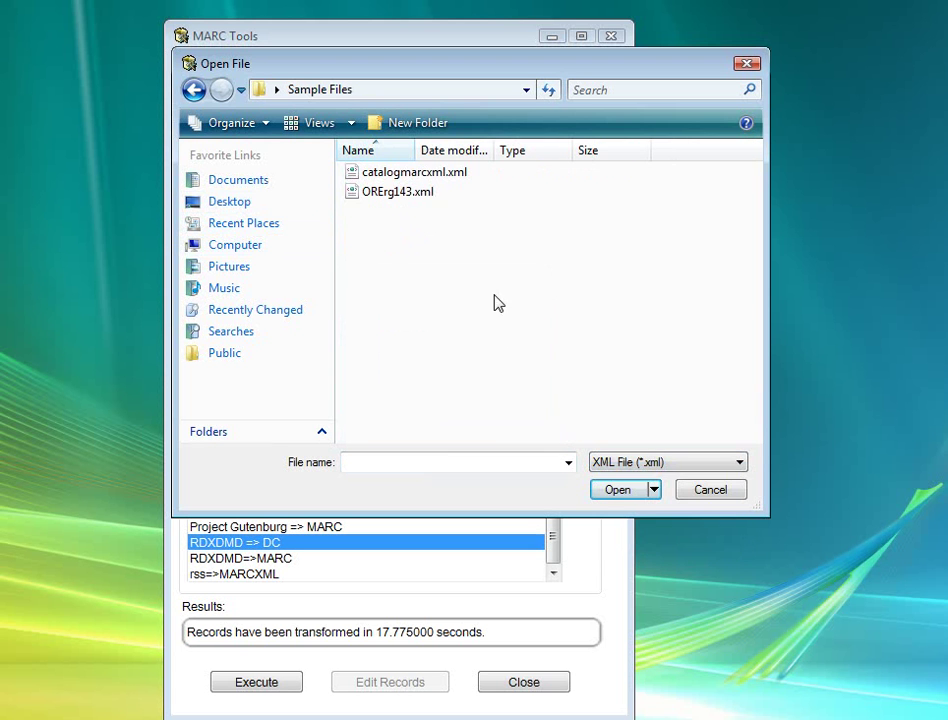
pyautogui.doubleClick(405, 173)
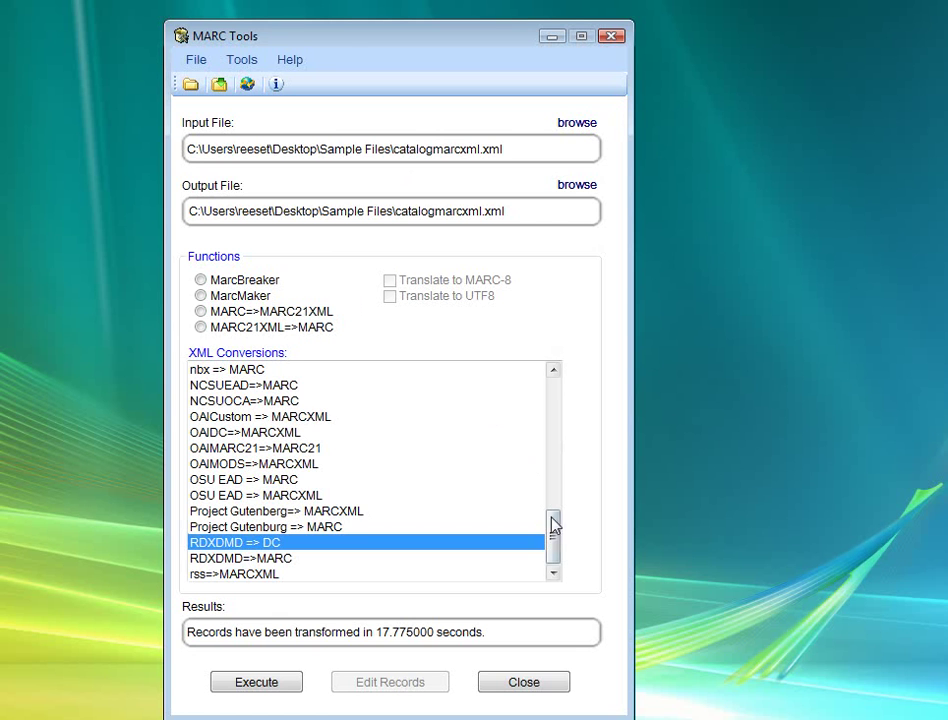
pyautogui.moveTo(555, 533); pyautogui.dragTo(558, 478)
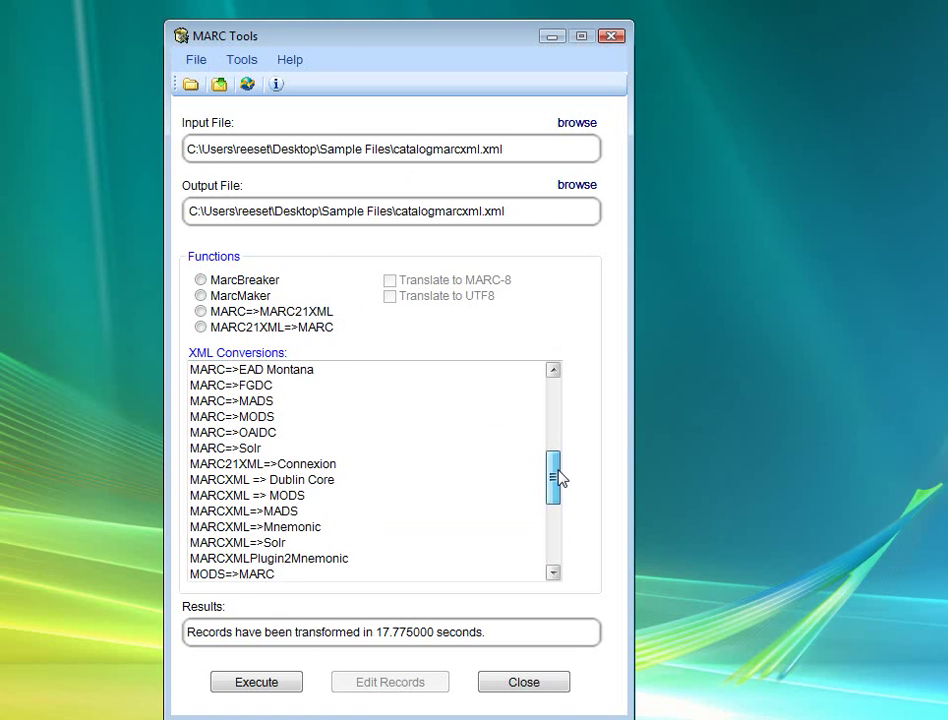
pyautogui.click(292, 497)
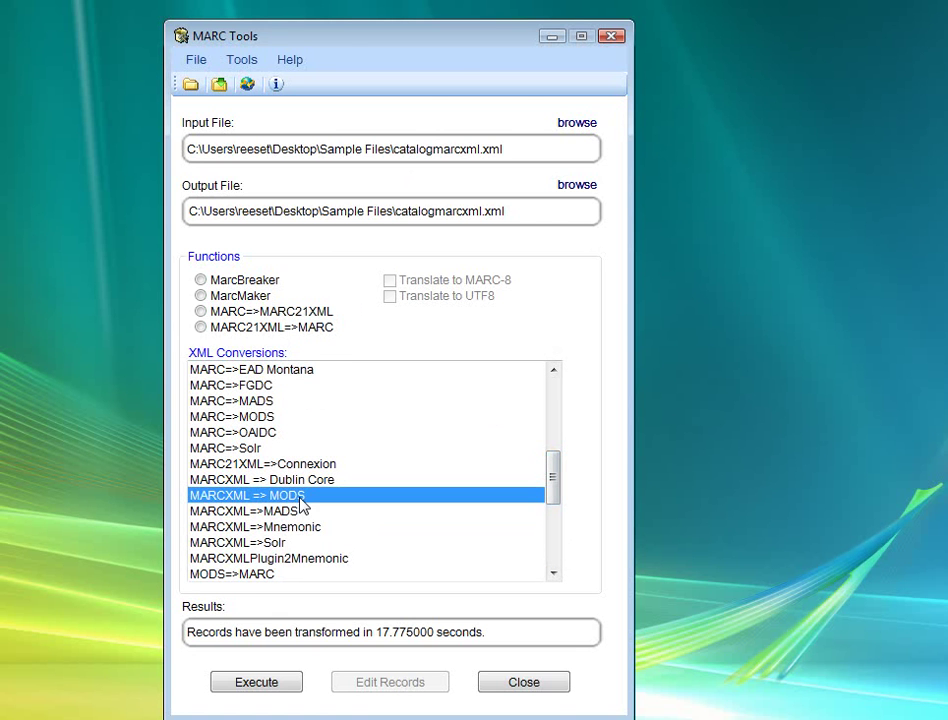
# Step: Set the output file type to XML File in the save dialog
pyautogui.click(218, 86)
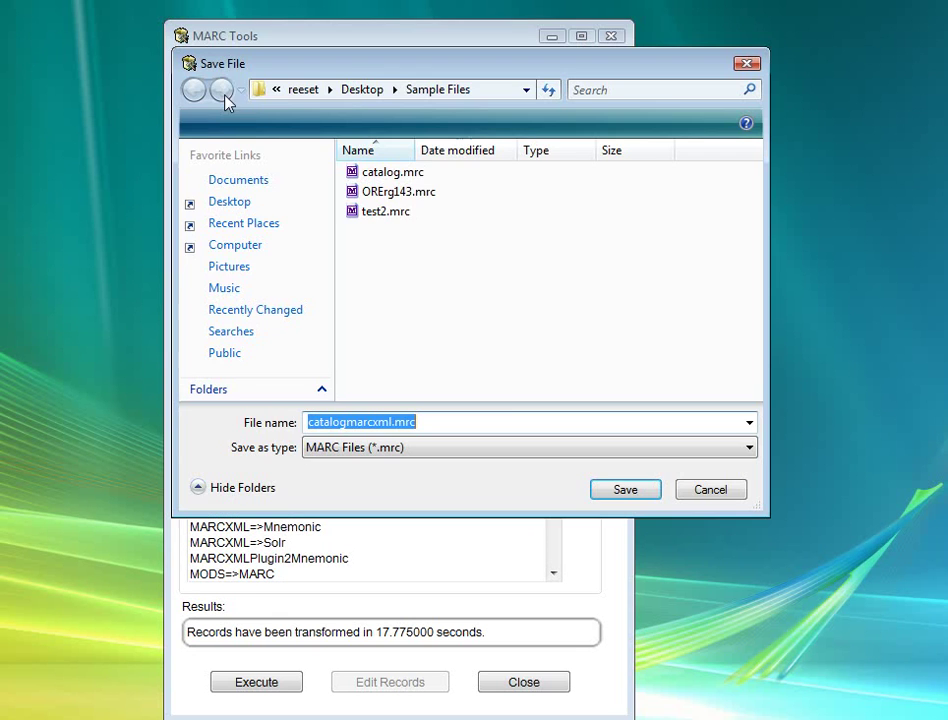
pyautogui.click(608, 452)
pyautogui.click(559, 525)
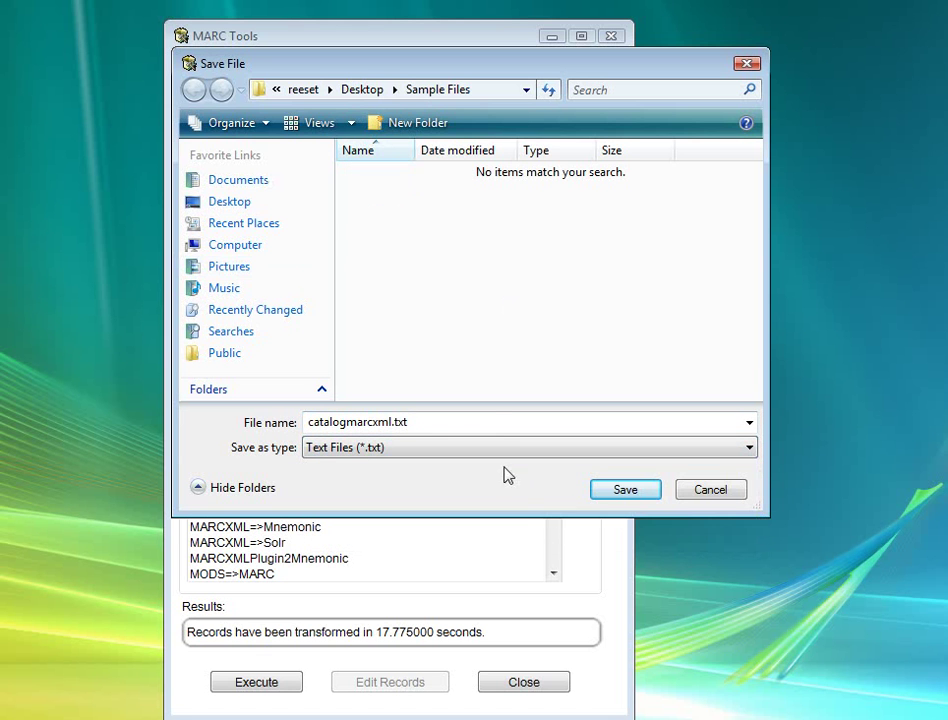
pyautogui.doubleClick(465, 423)
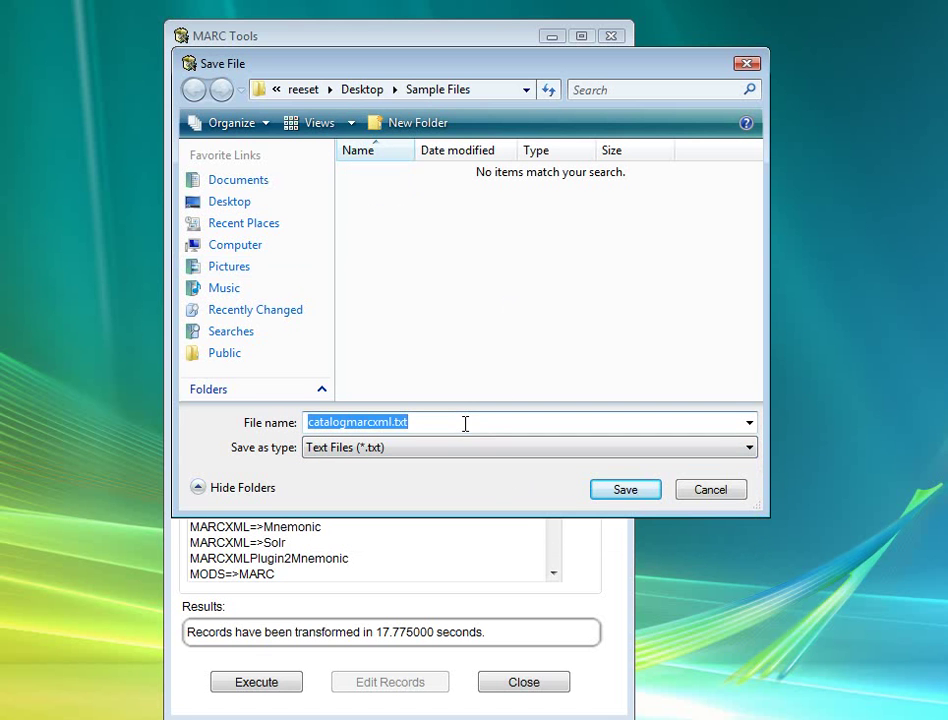
pyautogui.click(465, 423)
pyautogui.press('BackSpace')
pyautogui.click(475, 450)
pyautogui.click(459, 512)
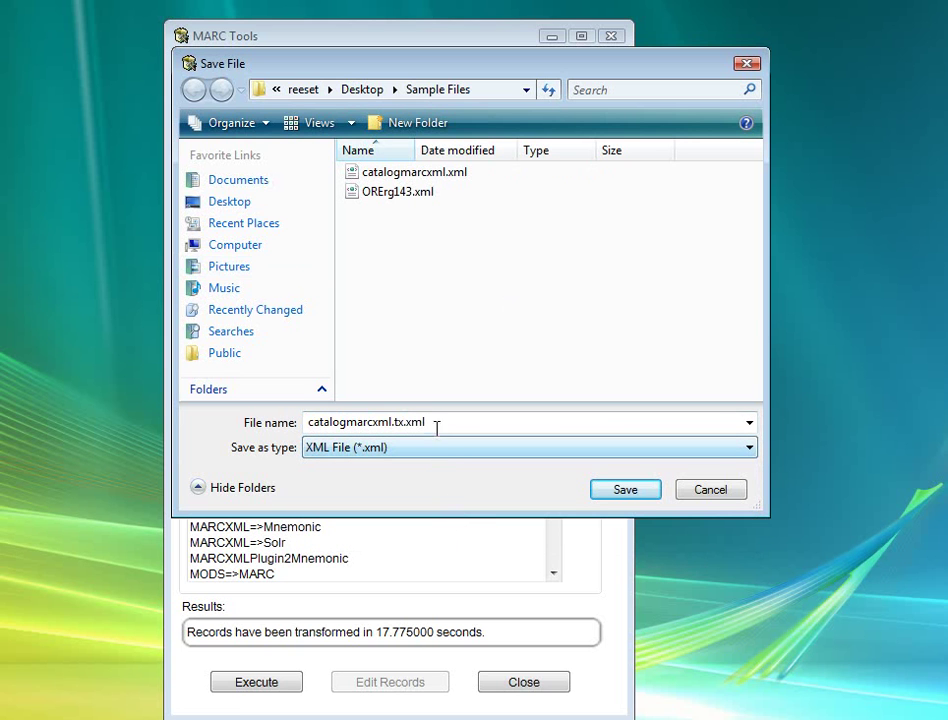
# Step: Rename the output to catalogmods.xml, save, and run the MARCXML => MODS conversion
pyautogui.doubleClick(437, 423)
pyautogui.click(437, 426)
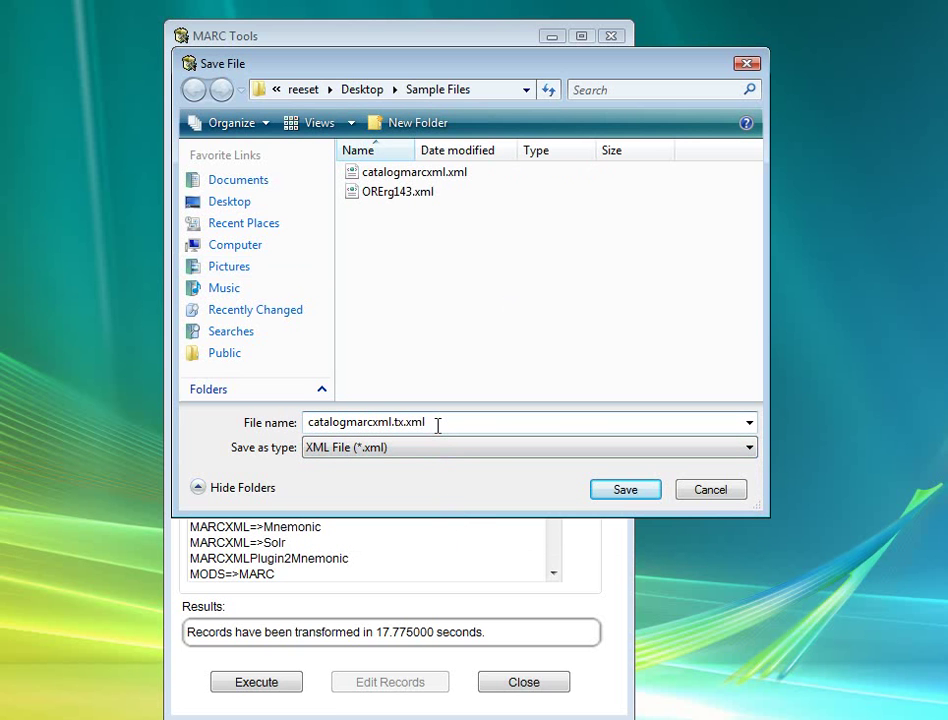
pyautogui.press('Left')
pyautogui.press('Left')
pyautogui.press('Left')
pyautogui.press('Left')
pyautogui.press('Right')
pyautogui.press('BackSpace')
pyautogui.press('BackSpace')
pyautogui.press('BackSpace')
pyautogui.press('BackSpace')
pyautogui.press('BackSpace')
pyautogui.press('BackSpace')
pyautogui.press('BackSpace')
pyautogui.press('BackSpace')
pyautogui.press('BackSpace')
pyautogui.press('BackSpace')
pyautogui.write('ods.')
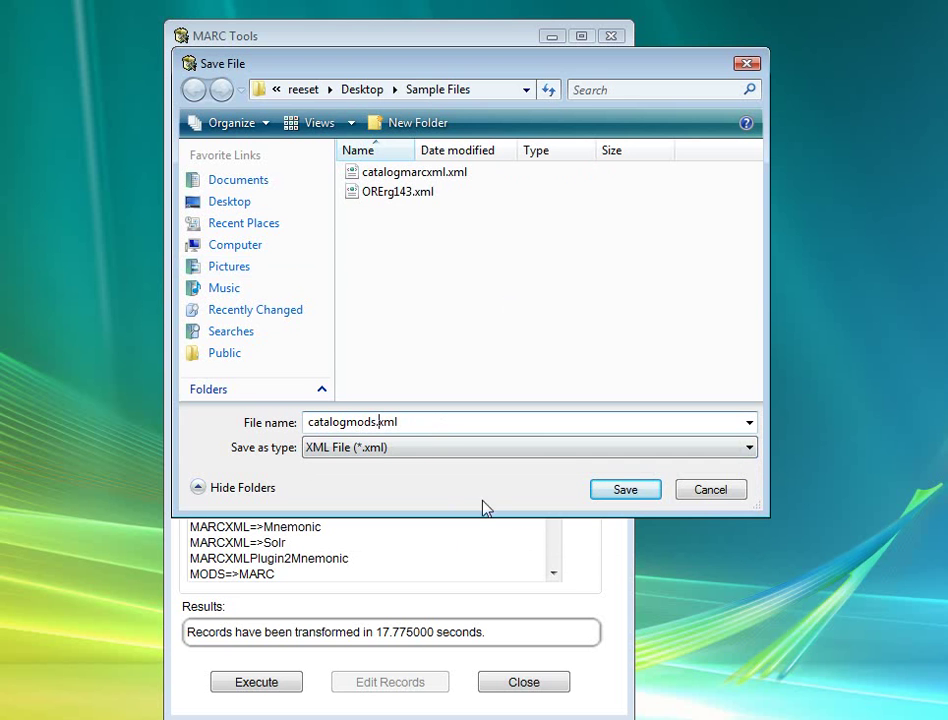
pyautogui.click(598, 492)
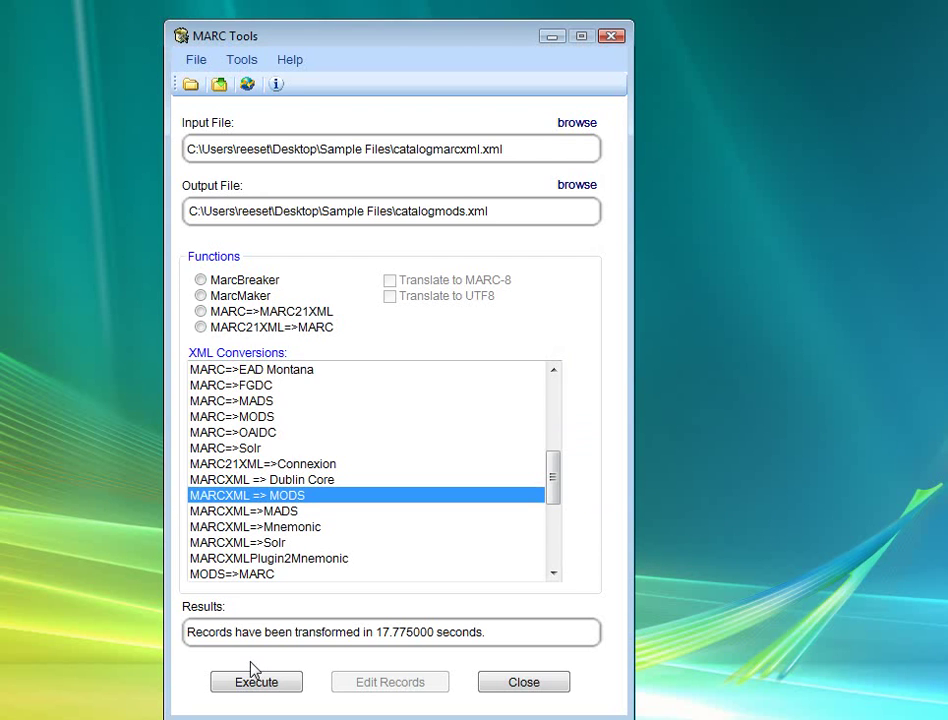
pyautogui.click(257, 686)
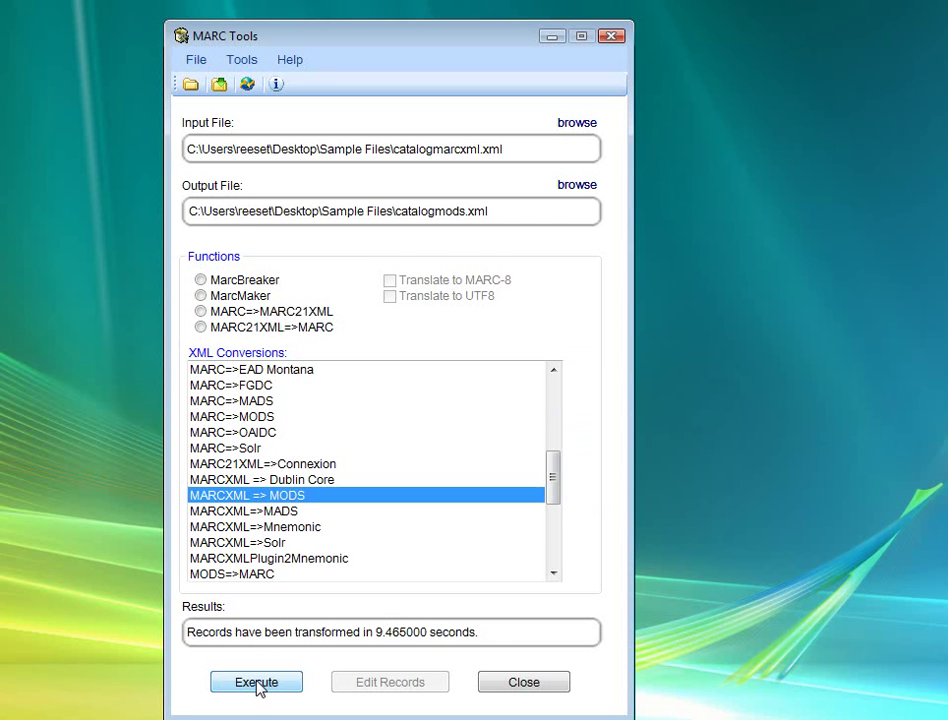
# Step: Close MARC Tools, recentre the Sample Files window, and open catalogmods.xml in Internet Explorer
pyautogui.click(545, 685)
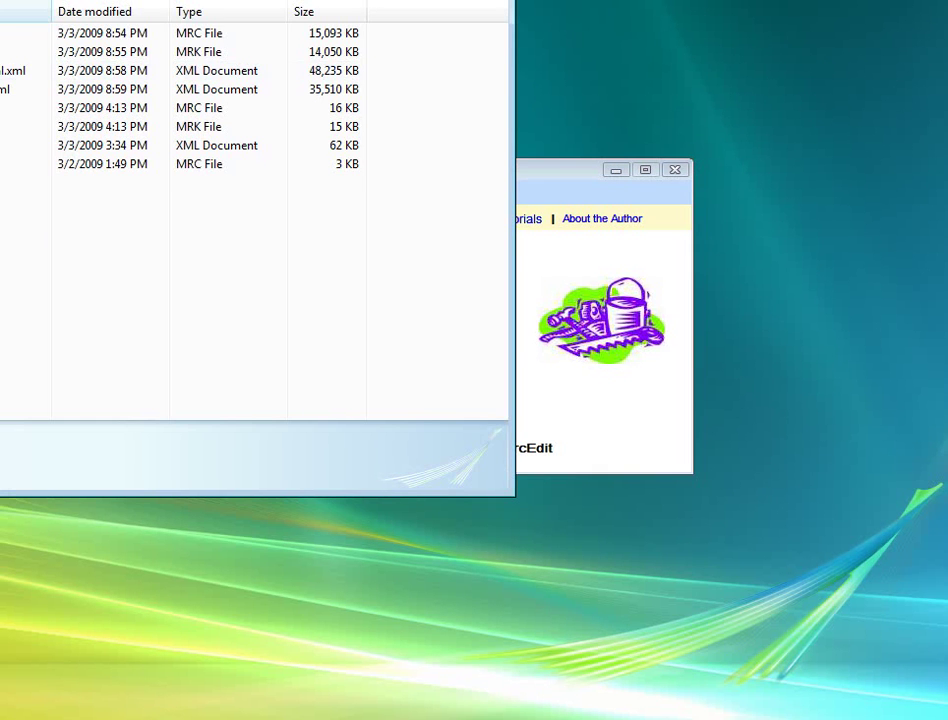
pyautogui.moveTo(50, 0); pyautogui.dragTo(462, 74)
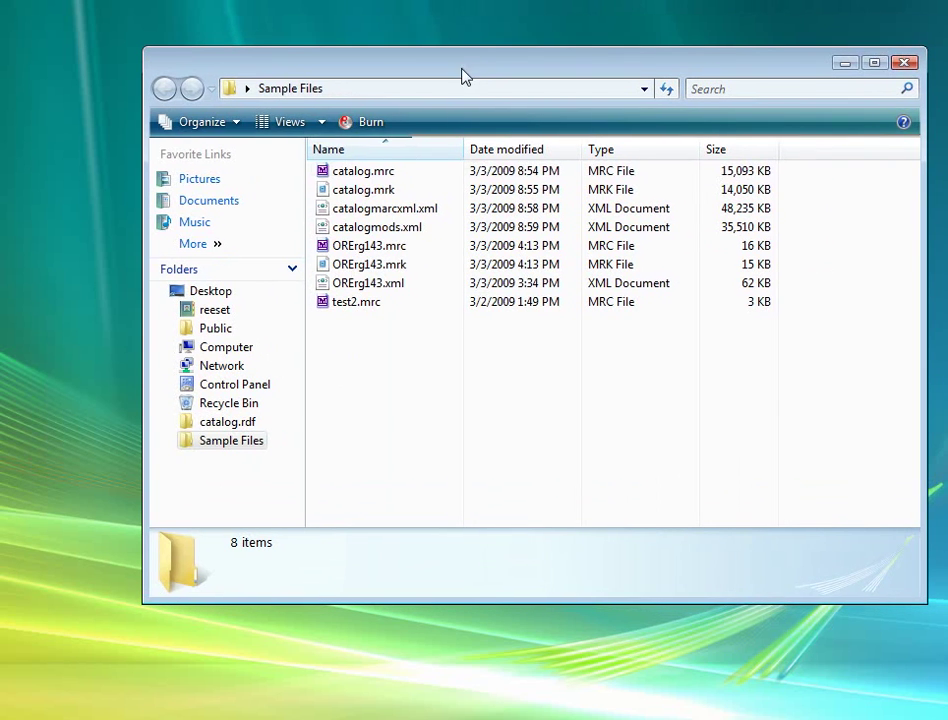
pyautogui.doubleClick(377, 227)
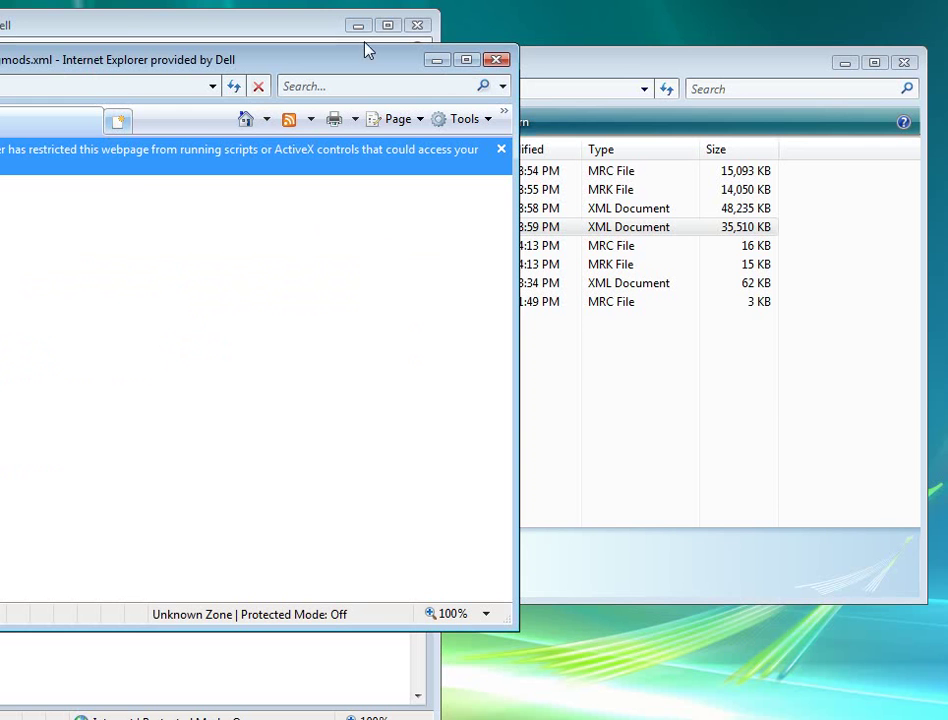
# Step: Open catalogmods.xml in Notepad through Open With, then reselect the file in Explorer
pyautogui.click(538, 335)
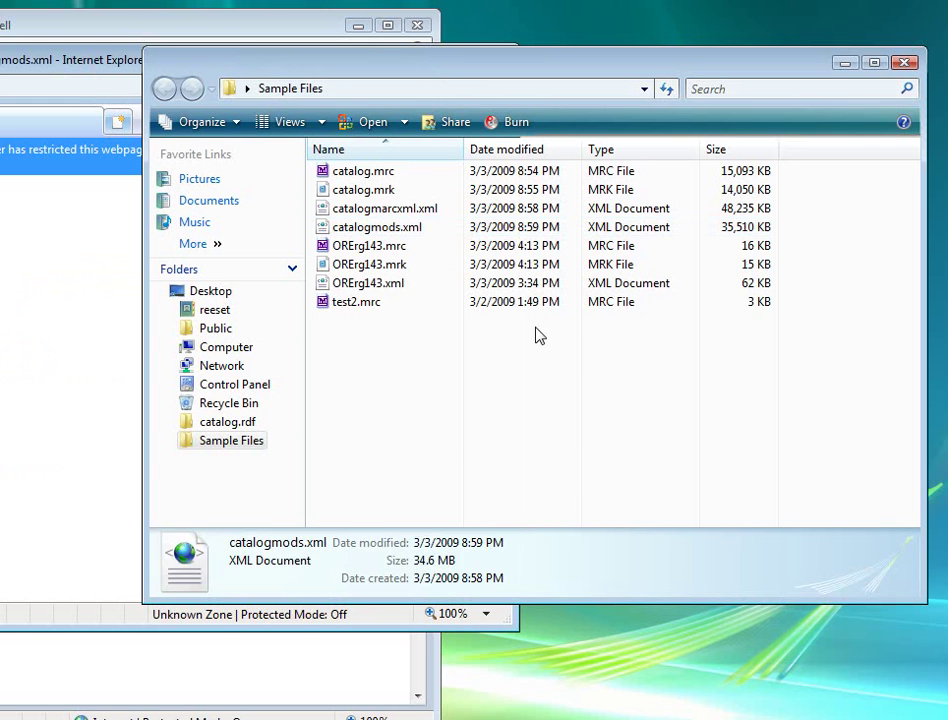
pyautogui.click(406, 228)
pyautogui.rightClick(406, 228)
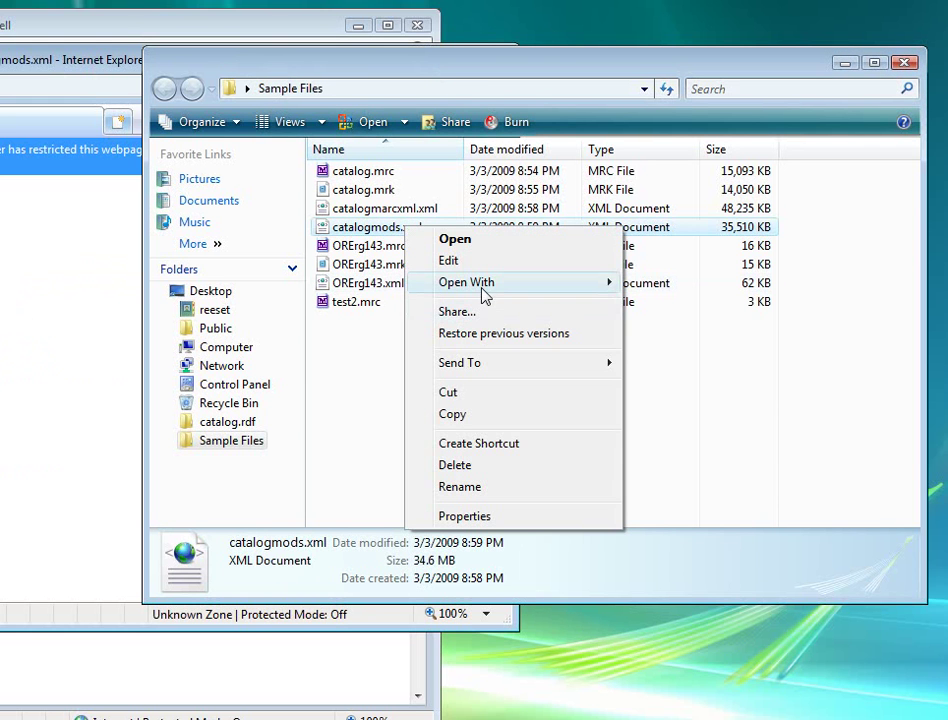
pyautogui.moveTo(482, 286)
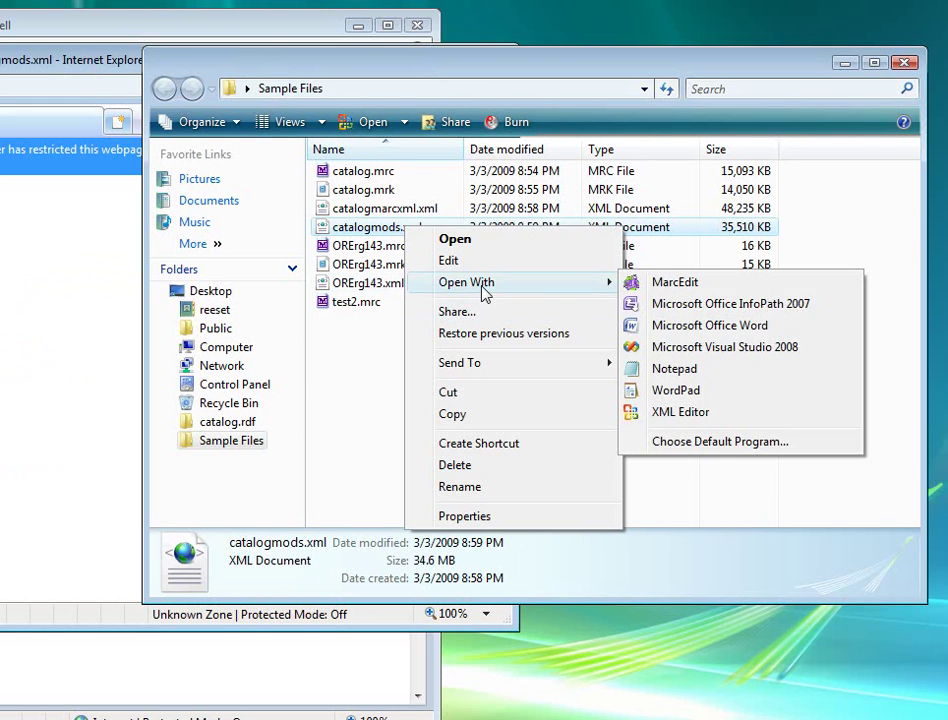
pyautogui.click(673, 369)
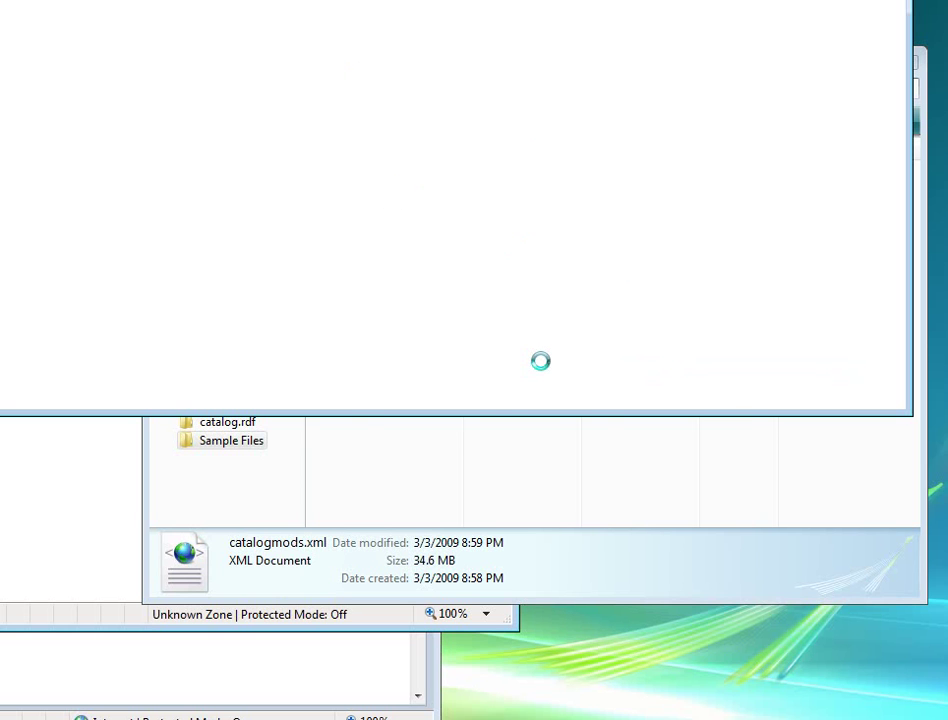
pyautogui.click(381, 370)
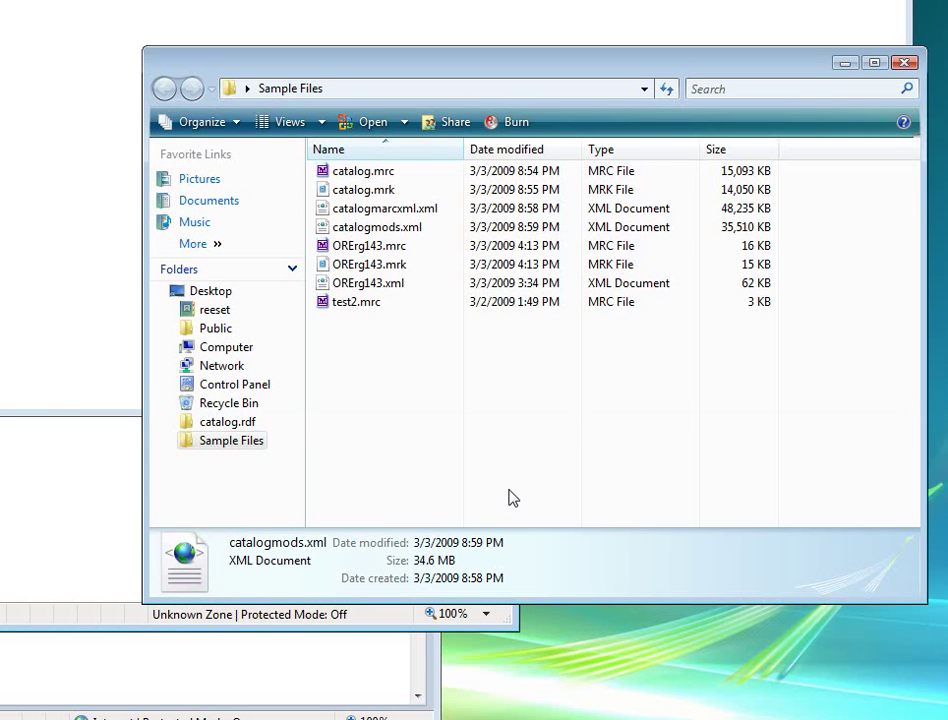
pyautogui.click(370, 234)
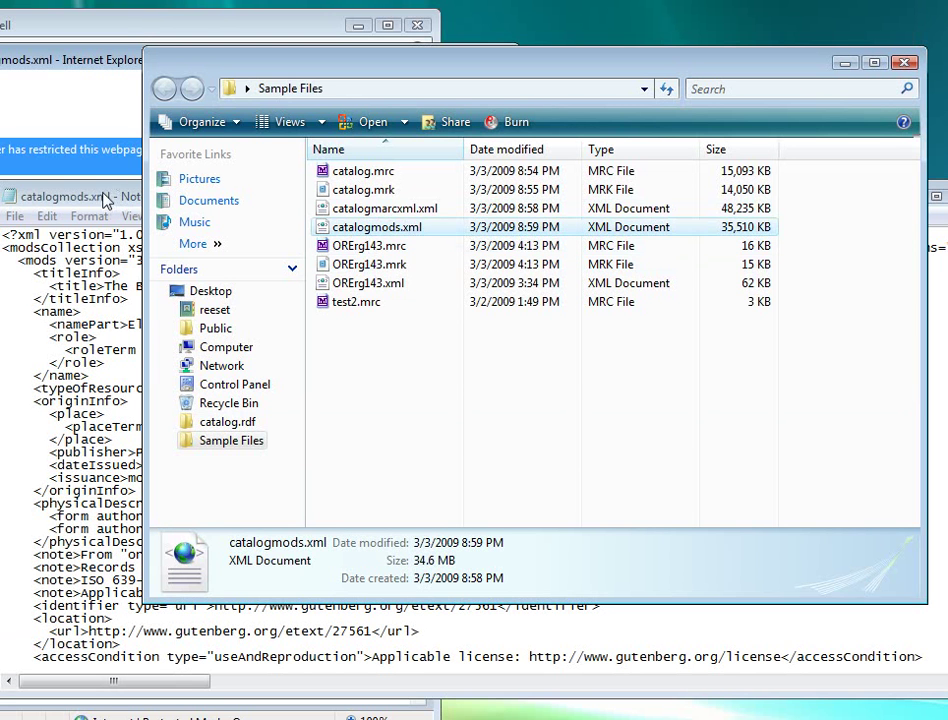
pyautogui.click(105, 199)
# Step: Move the Notepad window showing catalogmods.xml up slightly
pyautogui.moveTo(265, 207); pyautogui.dragTo(265, 152)
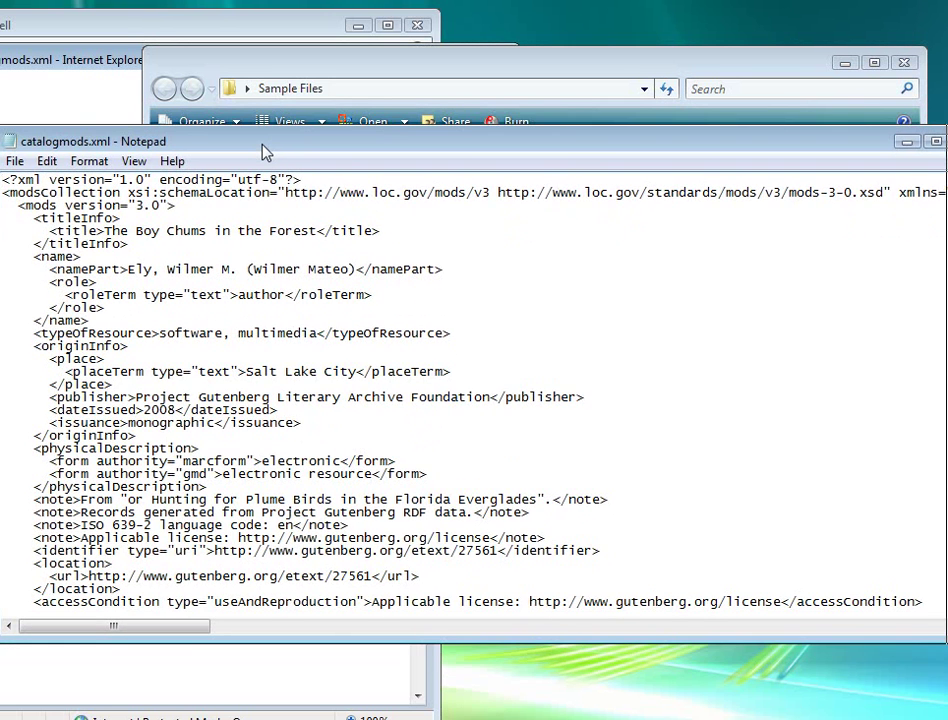